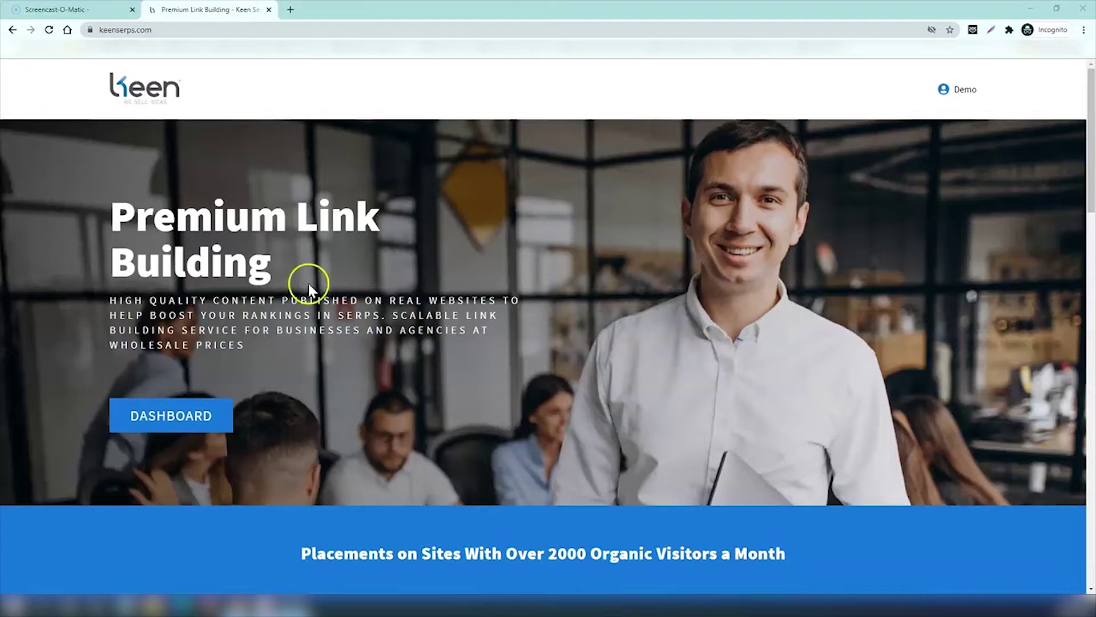
# - Open the publishers dashboard and set the maximum price to 400
pyautogui.click(189, 415)
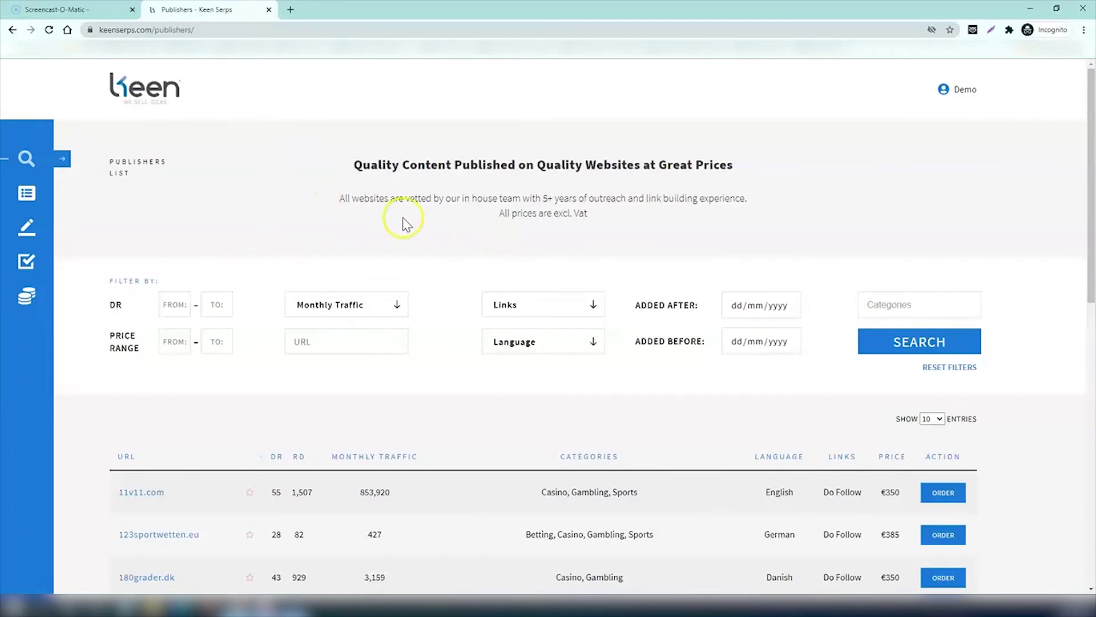
pyautogui.scroll(-2, 404, 223)
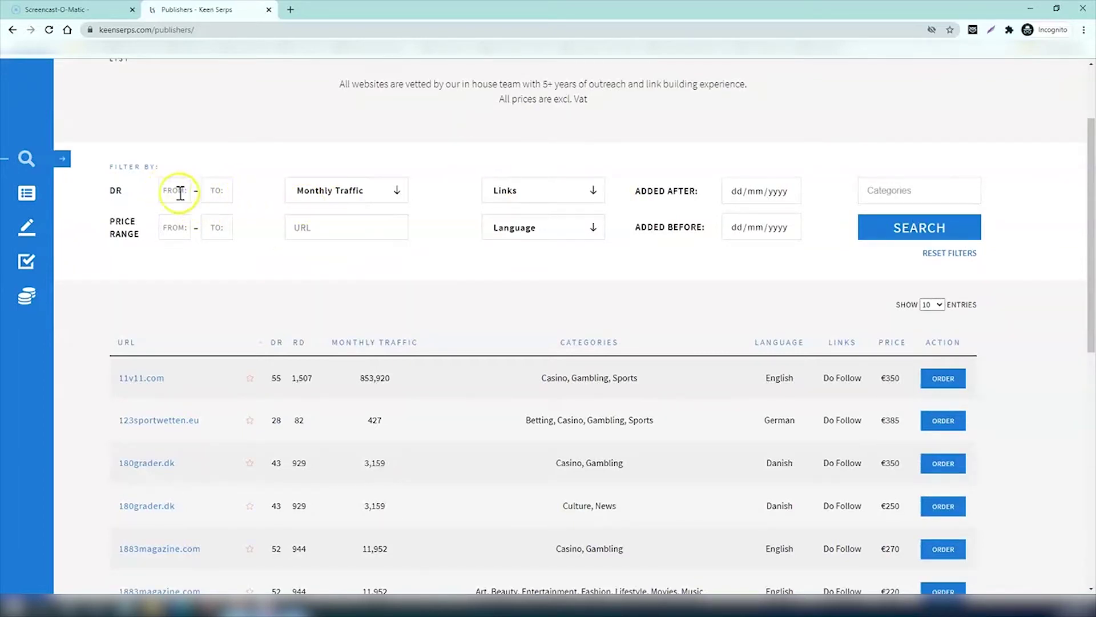
pyautogui.click(219, 227)
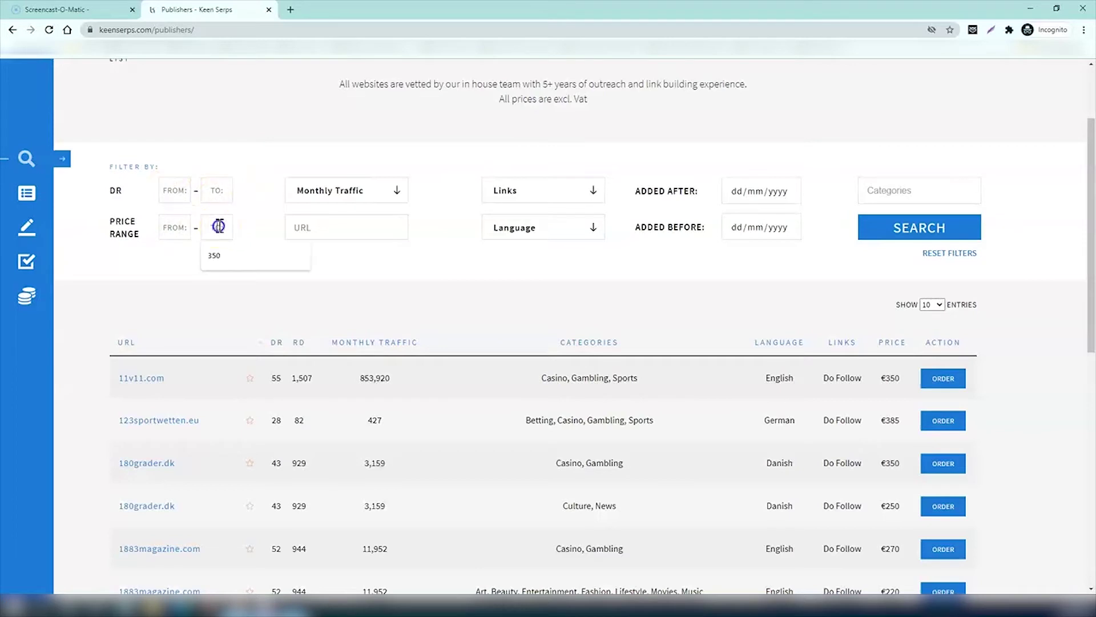
pyautogui.write('400')
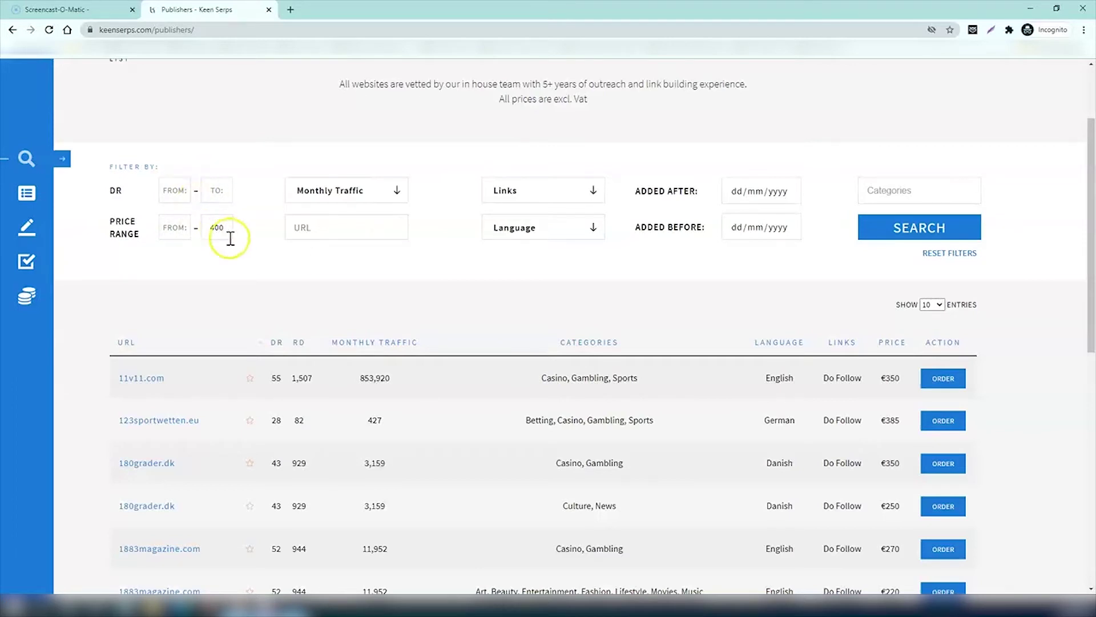
pyautogui.click(257, 249)
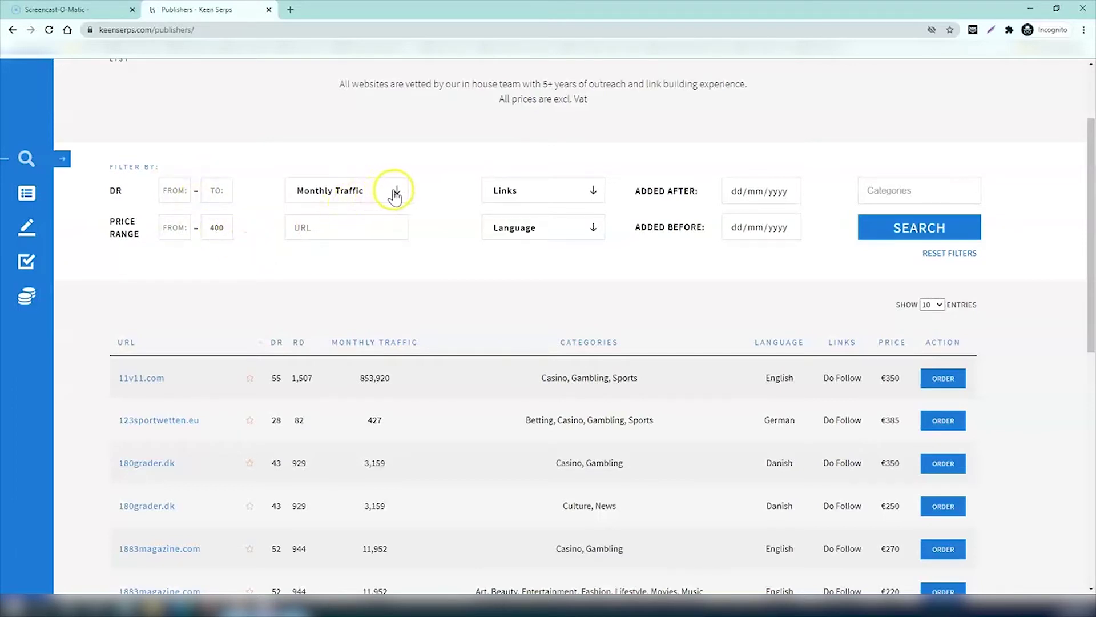
# - Filter by 10,000-50,000 monthly traffic, Italian language and the Casino category
pyautogui.click(376, 195)
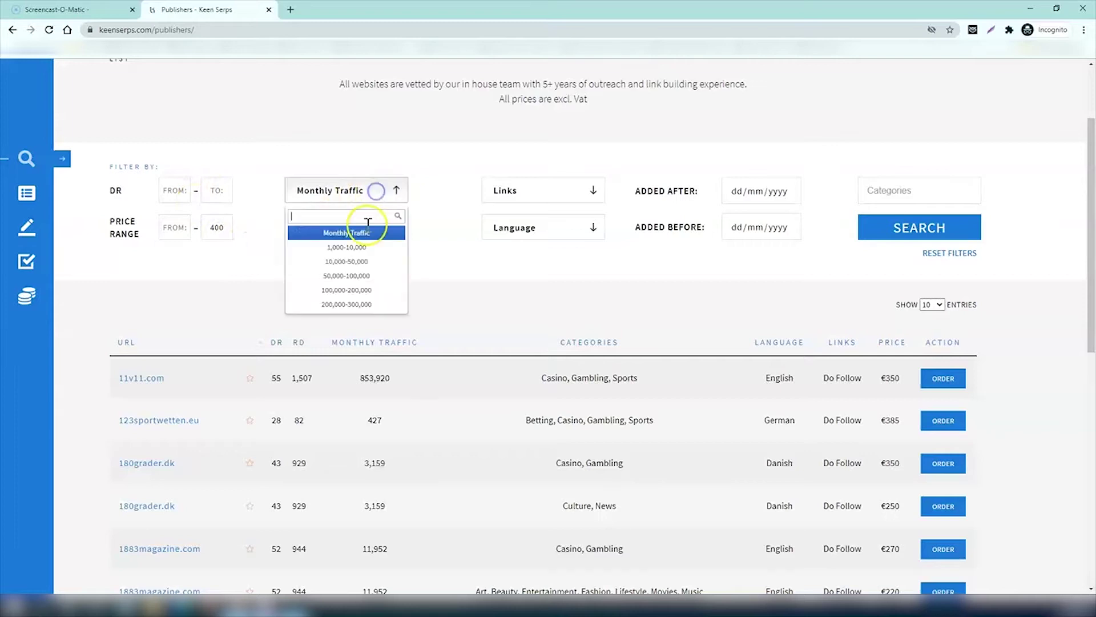
pyautogui.click(352, 263)
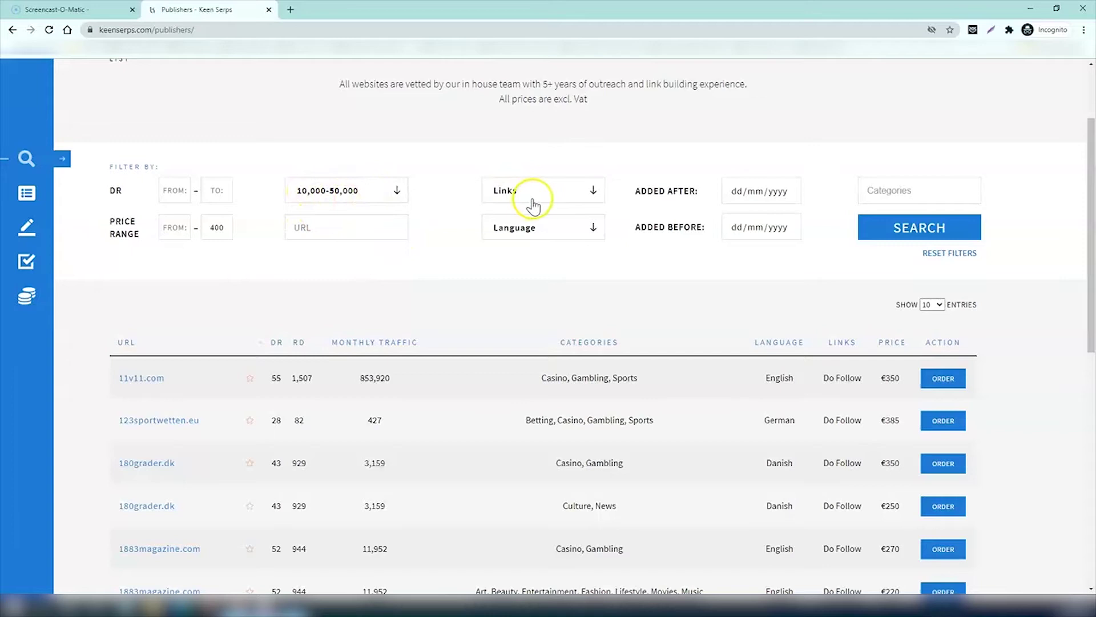
pyautogui.click(544, 234)
pyautogui.write('it')
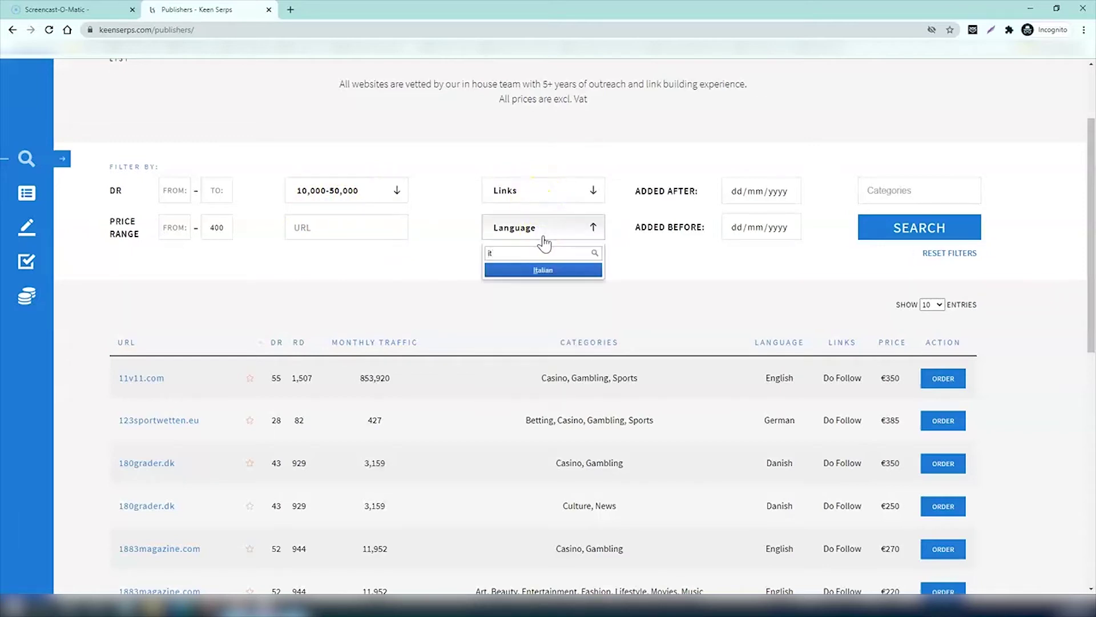
pyautogui.click(542, 270)
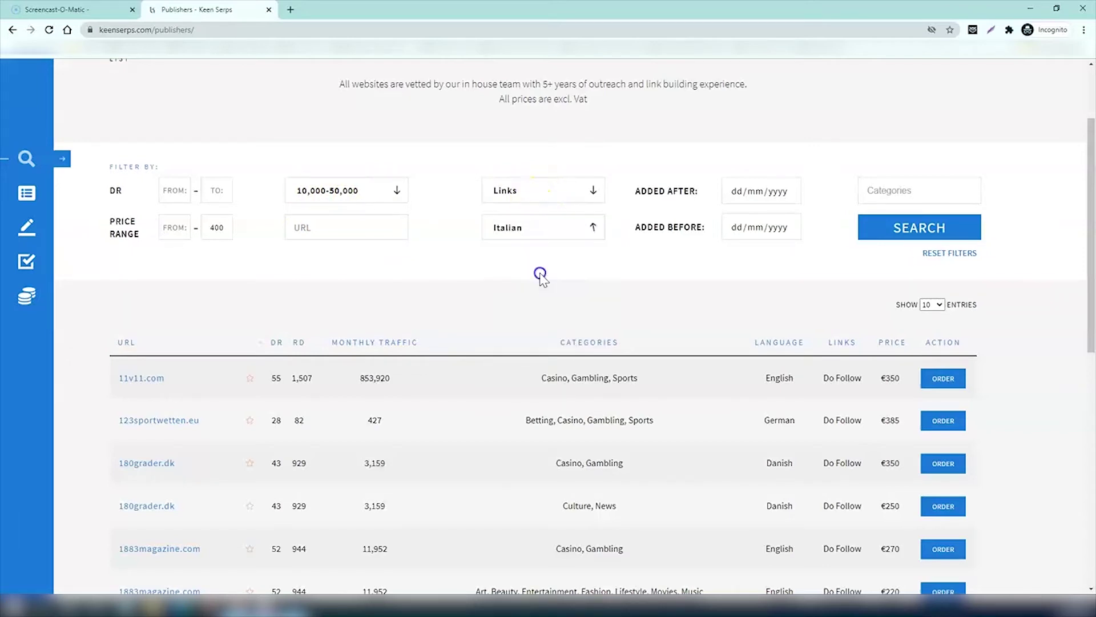
pyautogui.click(876, 200)
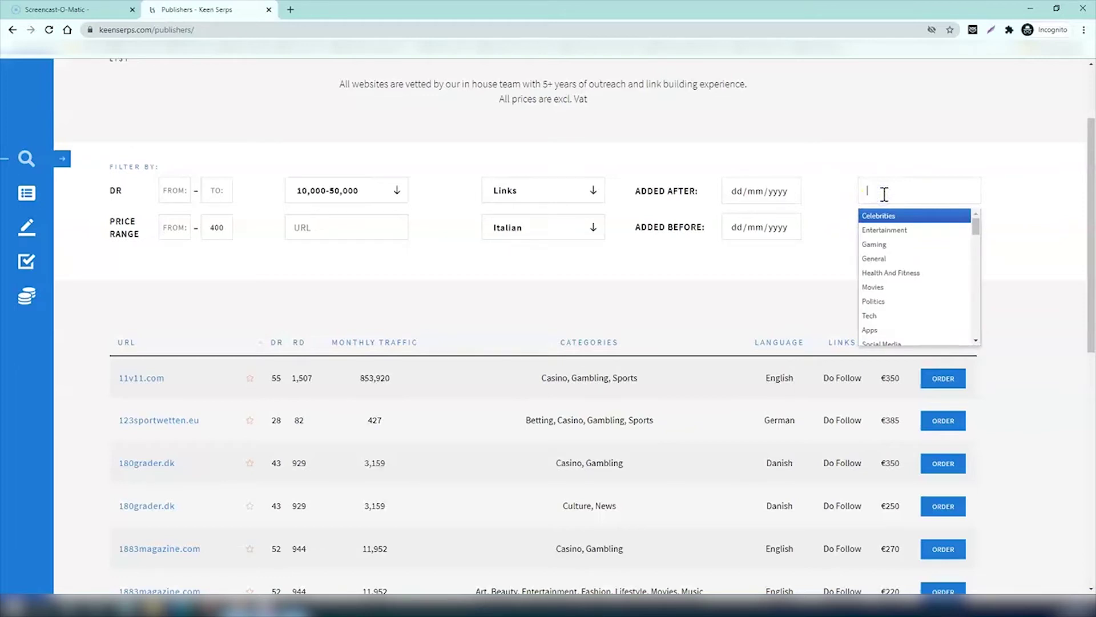
pyautogui.write('casi')
pyautogui.click(873, 214)
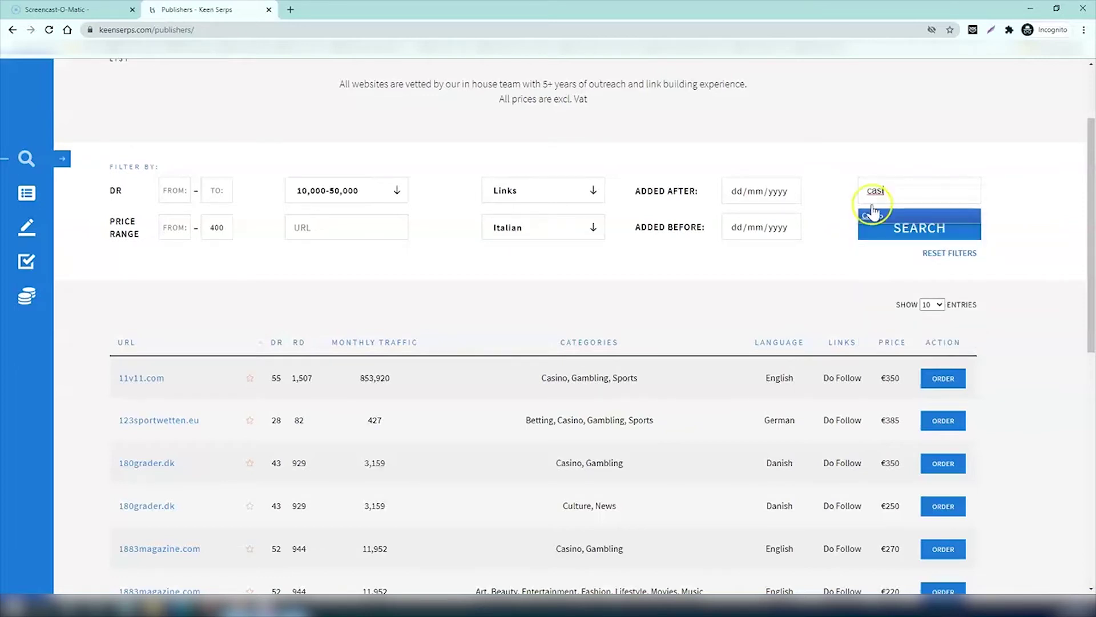
# - Run the search and check the first result's €350 price, Italian language and Casino category
pyautogui.click(903, 230)
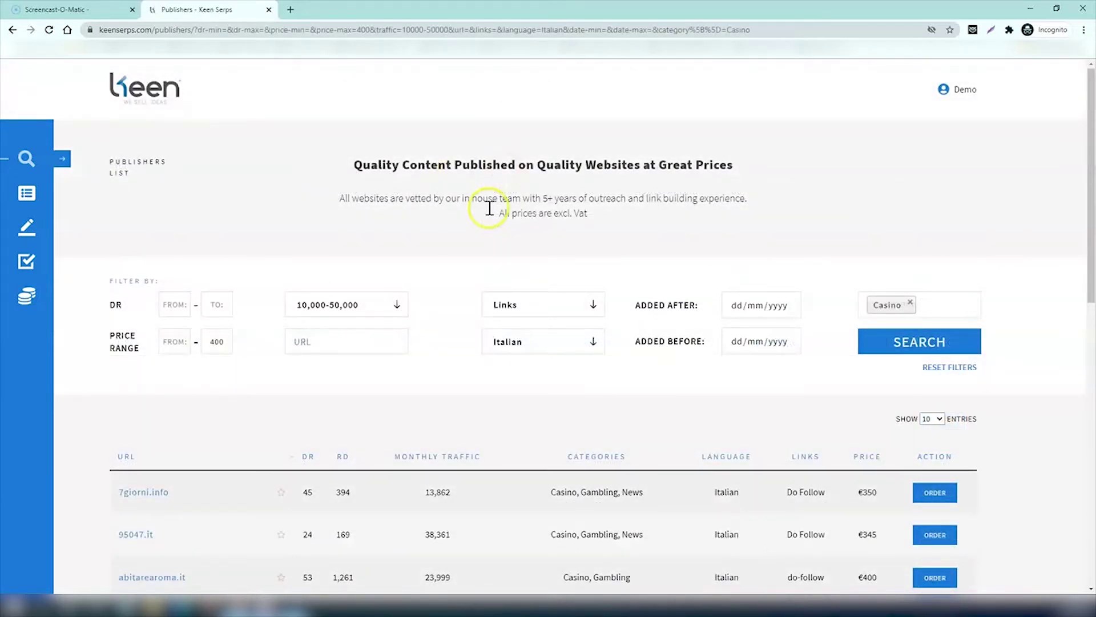
pyautogui.scroll(-3, 490, 208)
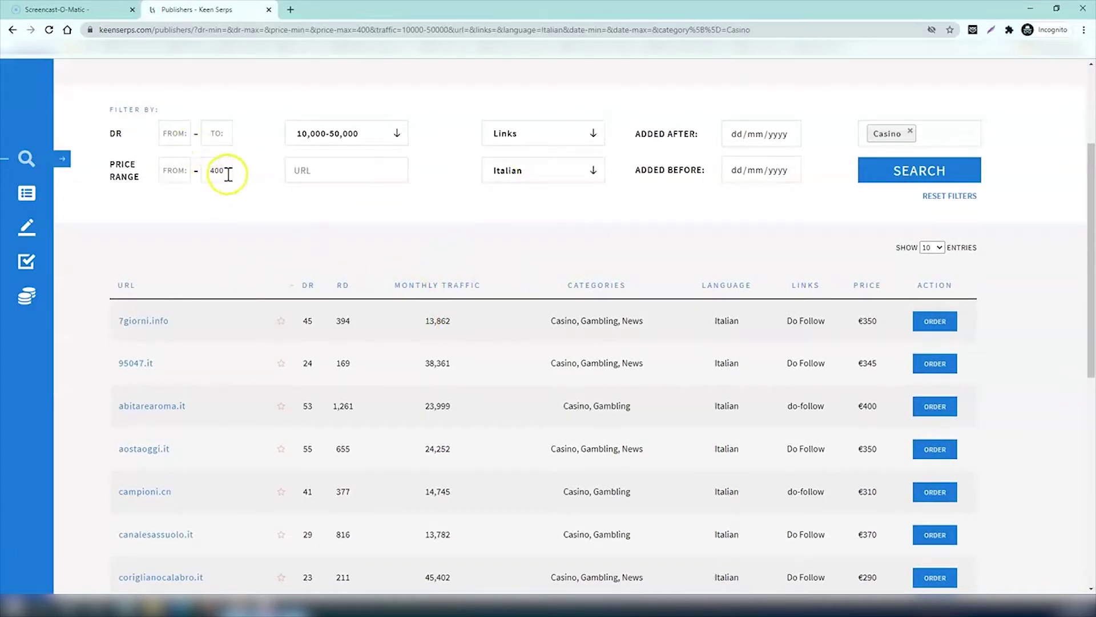
pyautogui.moveTo(858, 320); pyautogui.dragTo(888, 319)
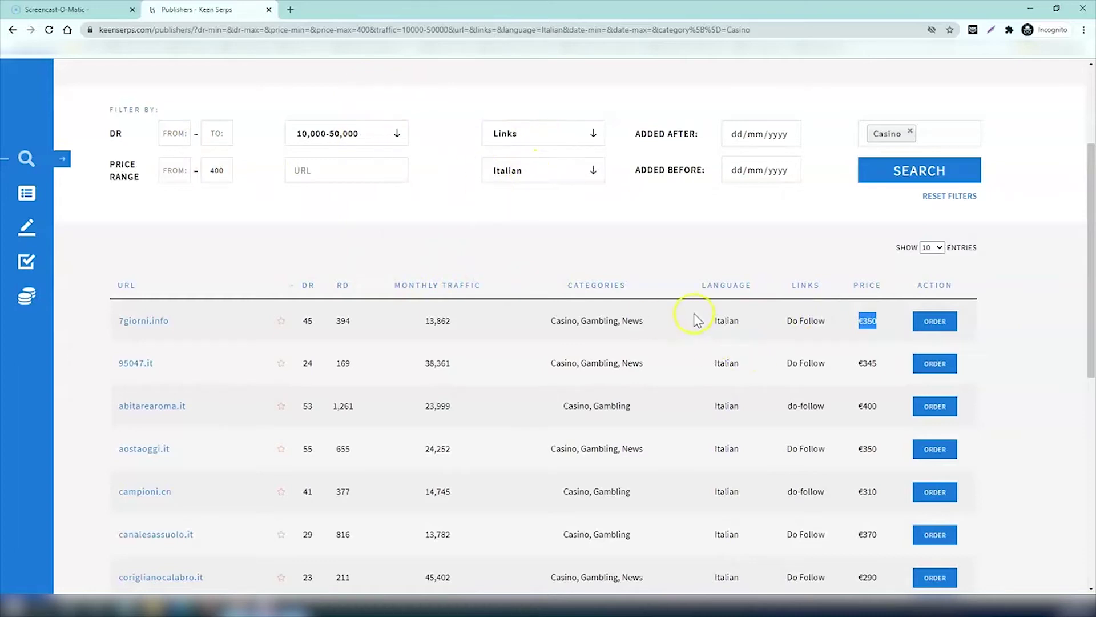
pyautogui.moveTo(693, 319); pyautogui.dragTo(758, 313)
pyautogui.moveTo(550, 321); pyautogui.dragTo(573, 317)
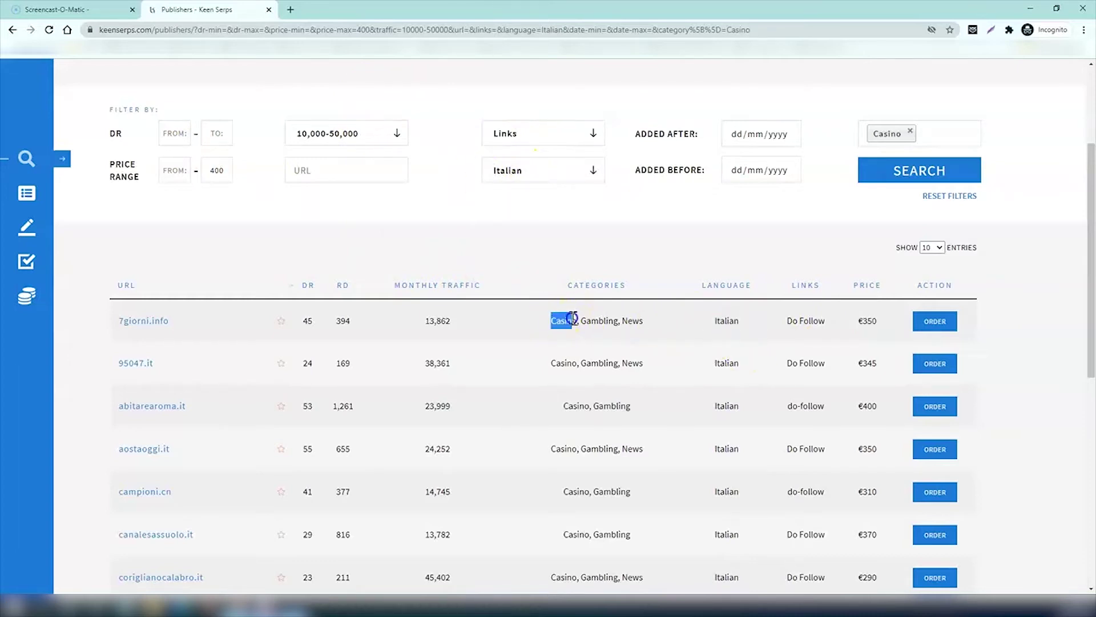
# - Sort the results by monthly traffic, highest first, keeping the 10,000-50,000 range
pyautogui.click(438, 285)
pyautogui.click(438, 285)
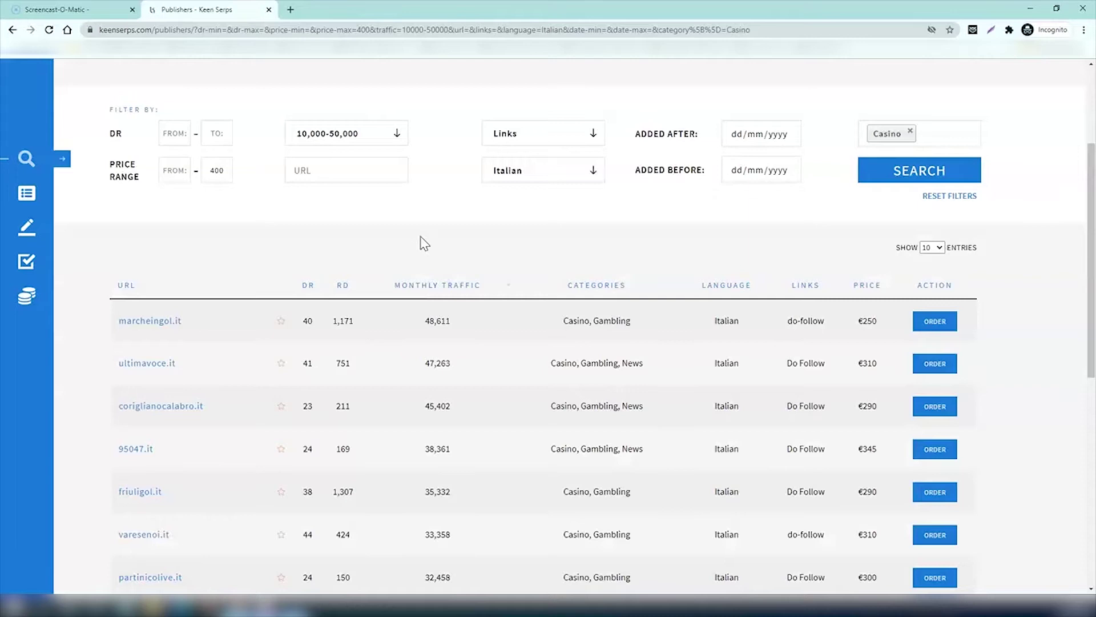
pyautogui.click(357, 137)
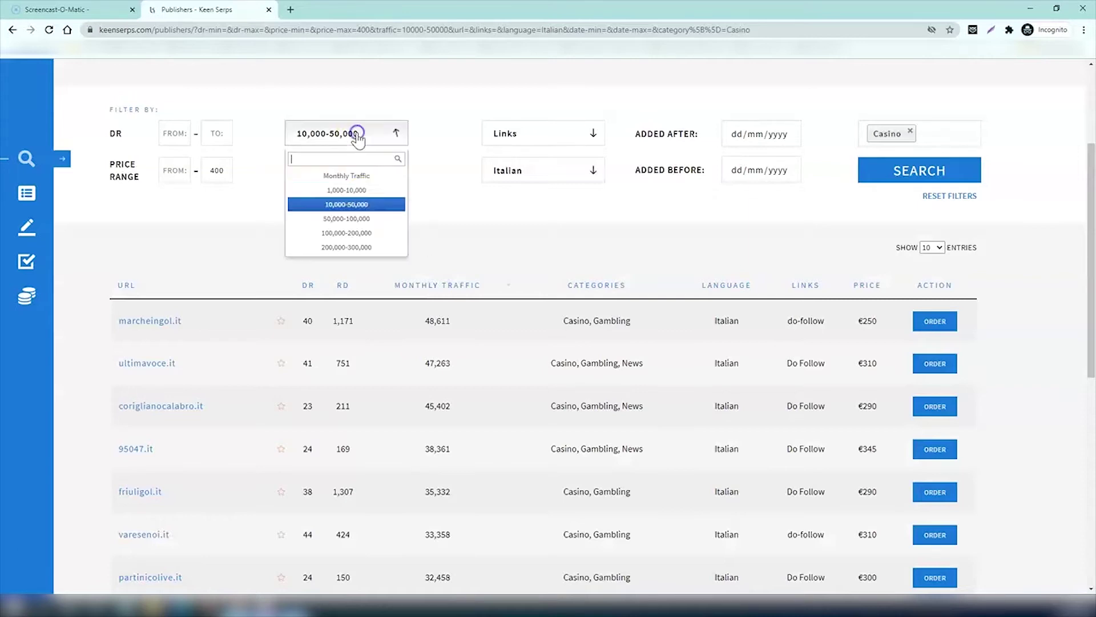
pyautogui.click(464, 208)
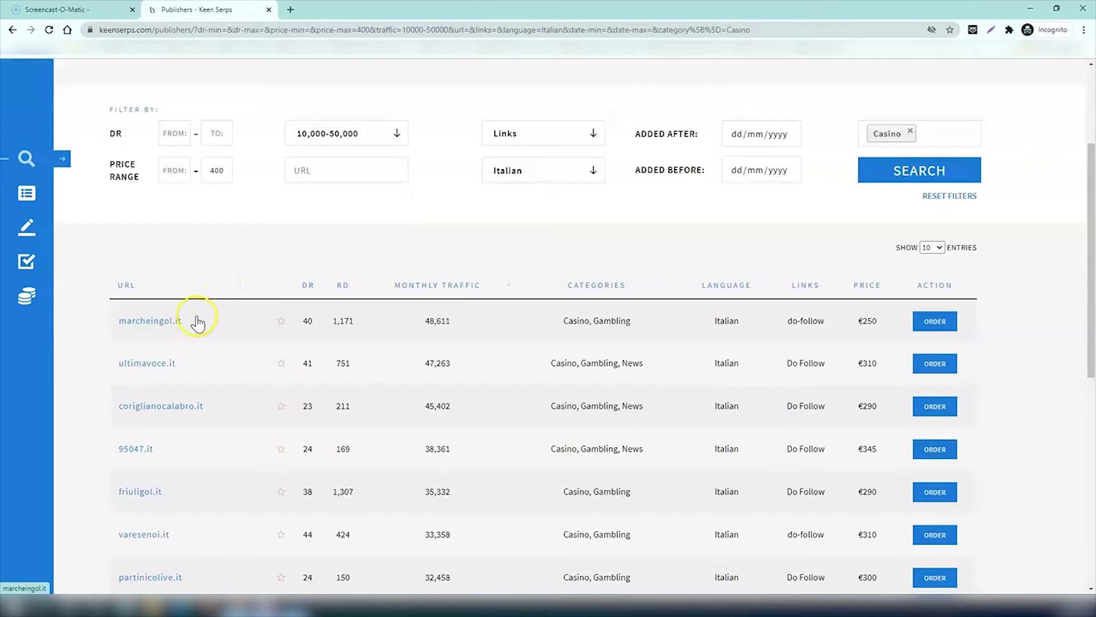
# - Open the marcheingol.it order form and review its fields and €250 price
pyautogui.click(936, 321)
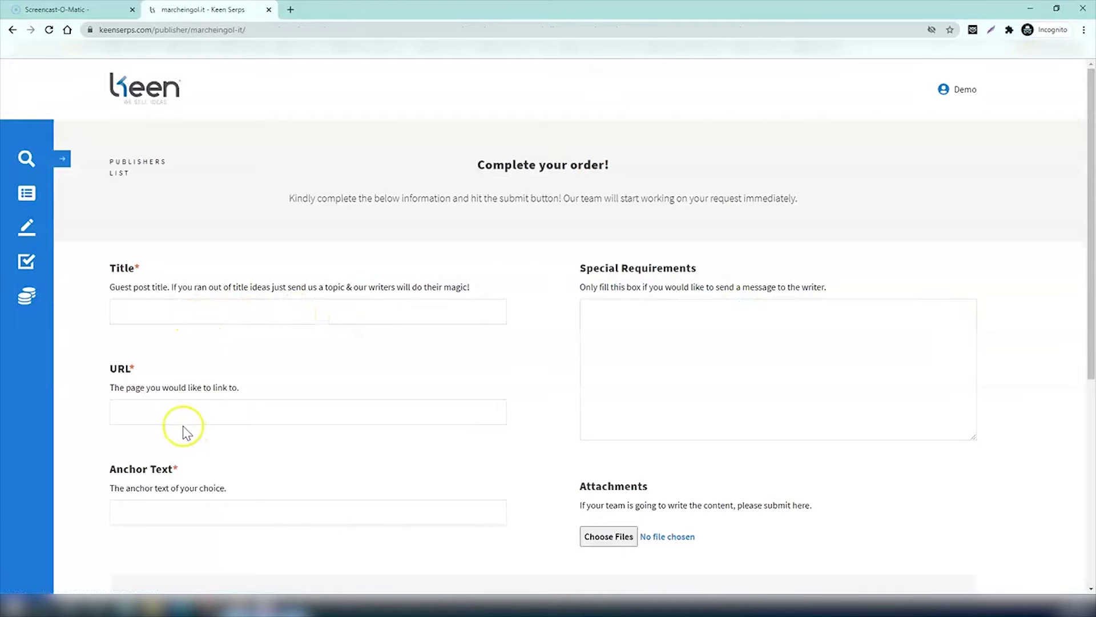
pyautogui.scroll(-3, 182, 432)
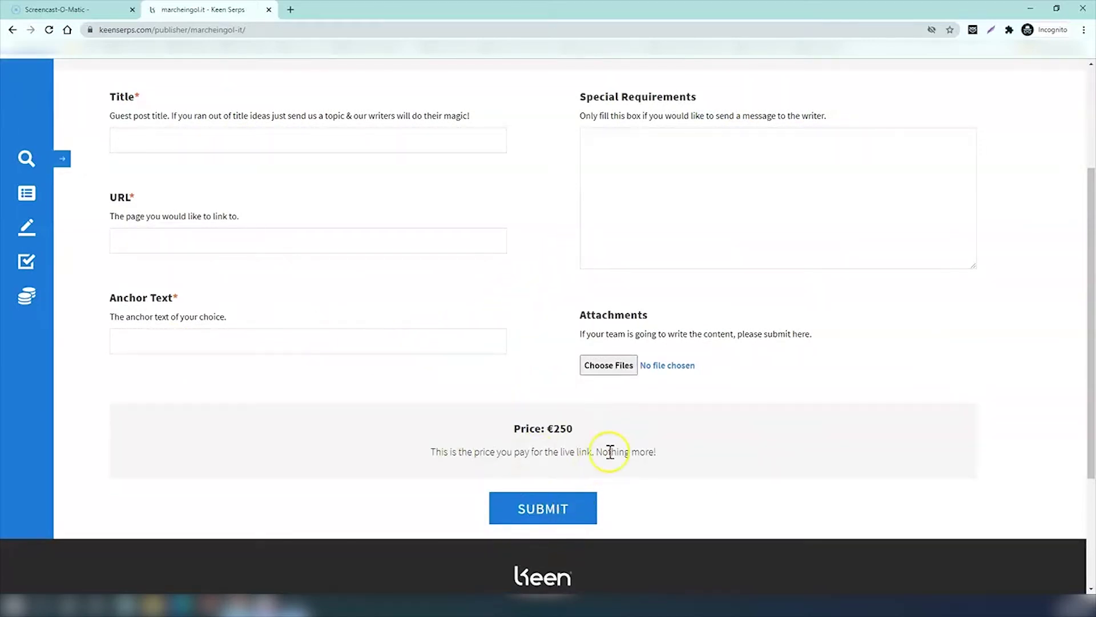
pyautogui.scroll(3, 610, 451)
# - Return to Search for Publishers and scroll through the unfiltered table
pyautogui.click(56, 179)
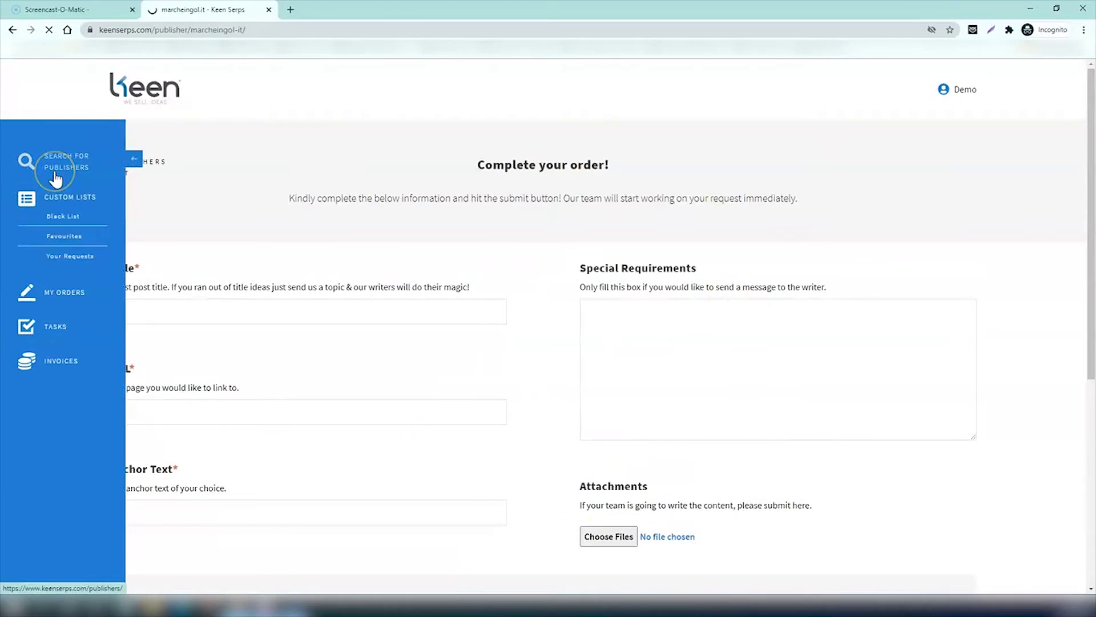
pyautogui.click(554, 258)
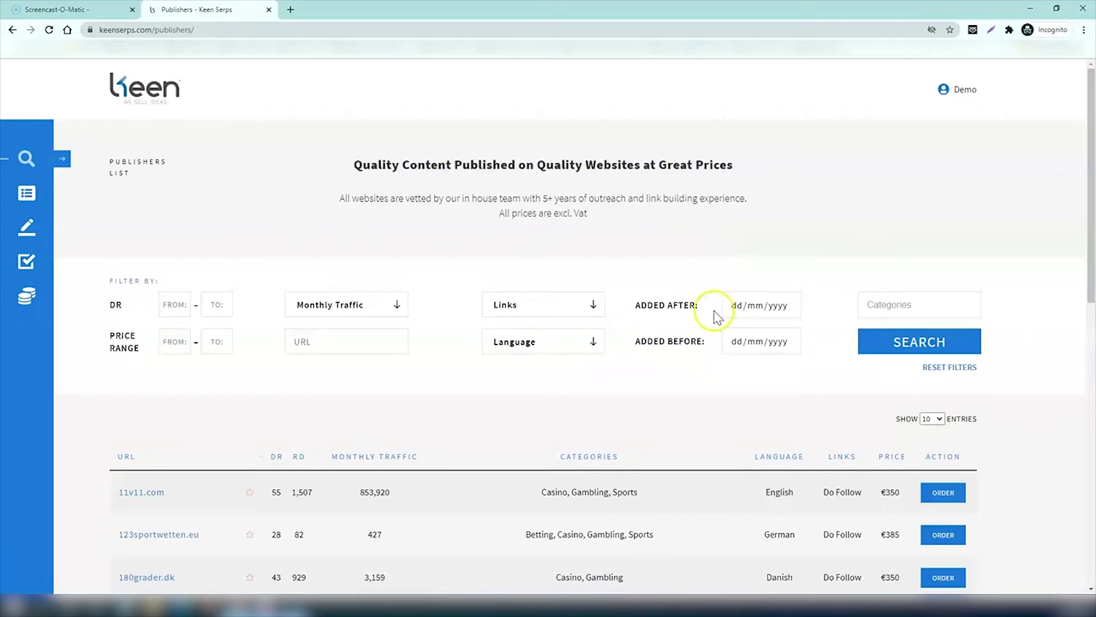
pyautogui.scroll(-1, 557, 454)
pyautogui.scroll(-2, 556, 454)
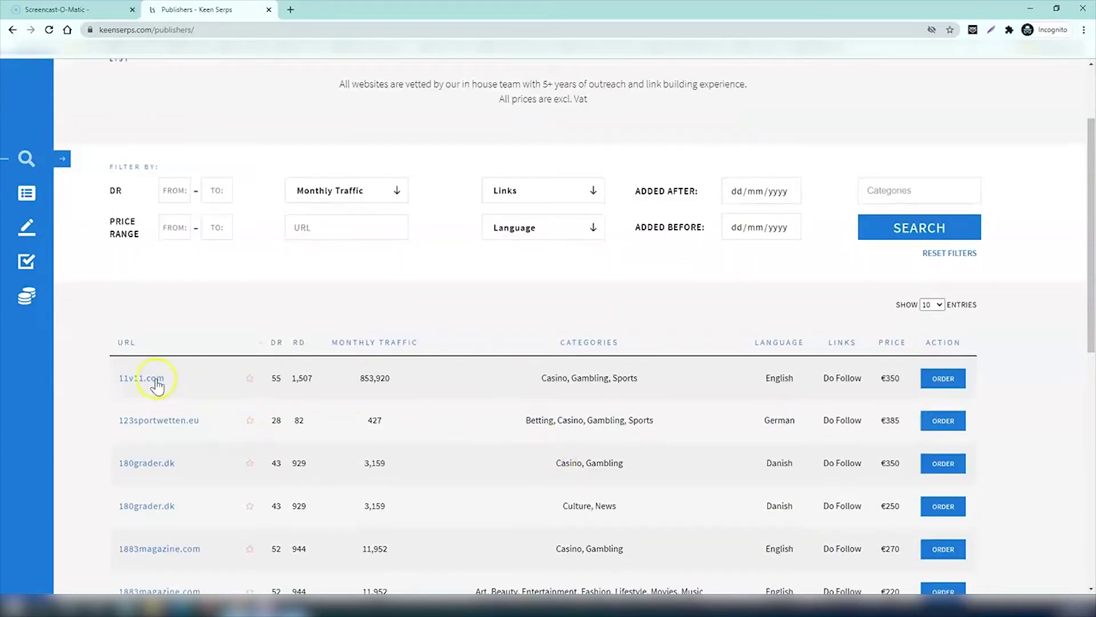
pyautogui.scroll(3, 642, 320)
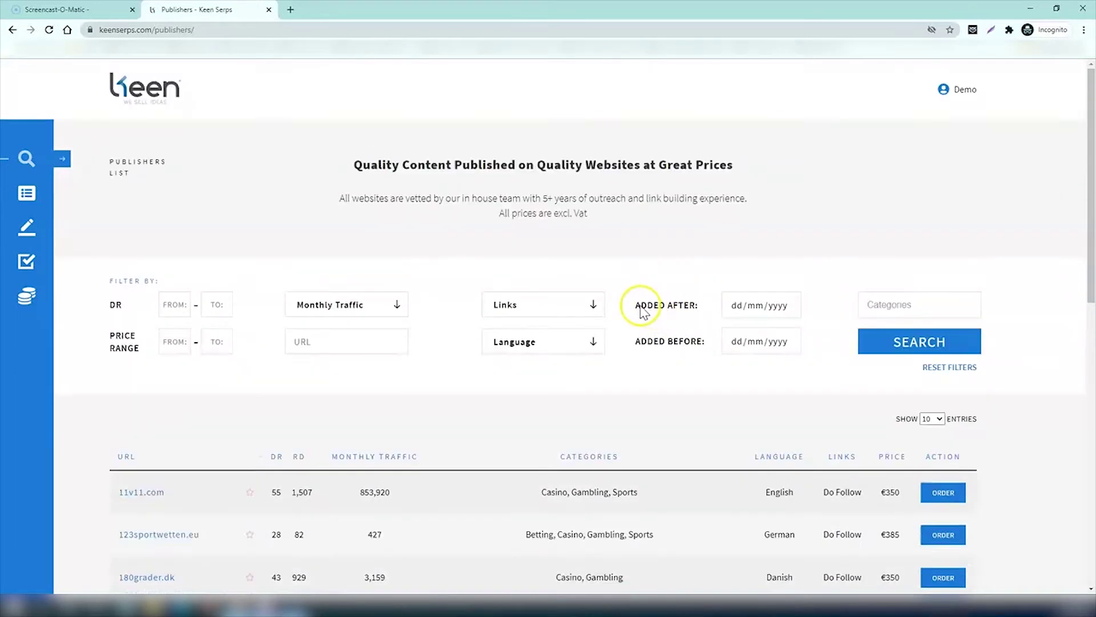
# - Set the added-after date 01/02/2021, the Casino category and a 400 price cap
pyautogui.click(737, 306)
pyautogui.write('0101')
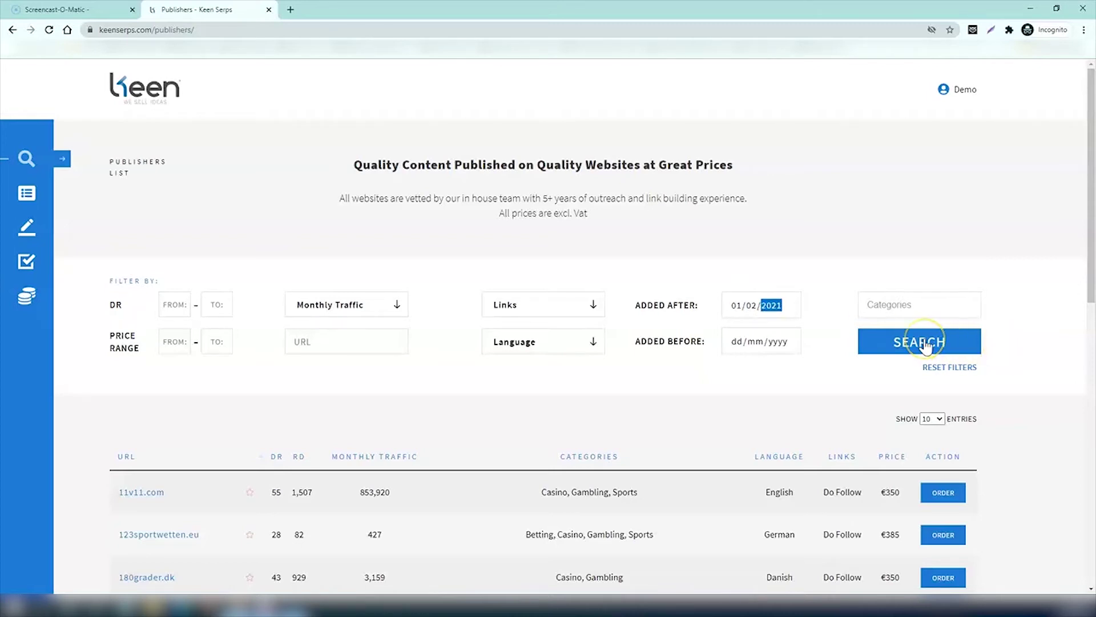
pyautogui.click(902, 301)
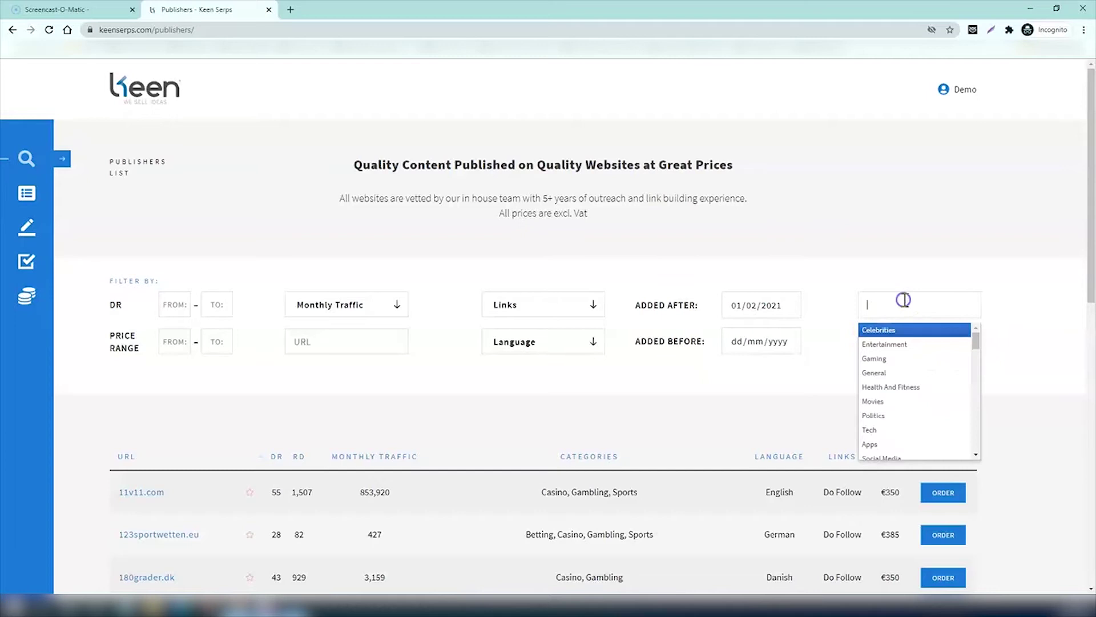
pyautogui.write('cas')
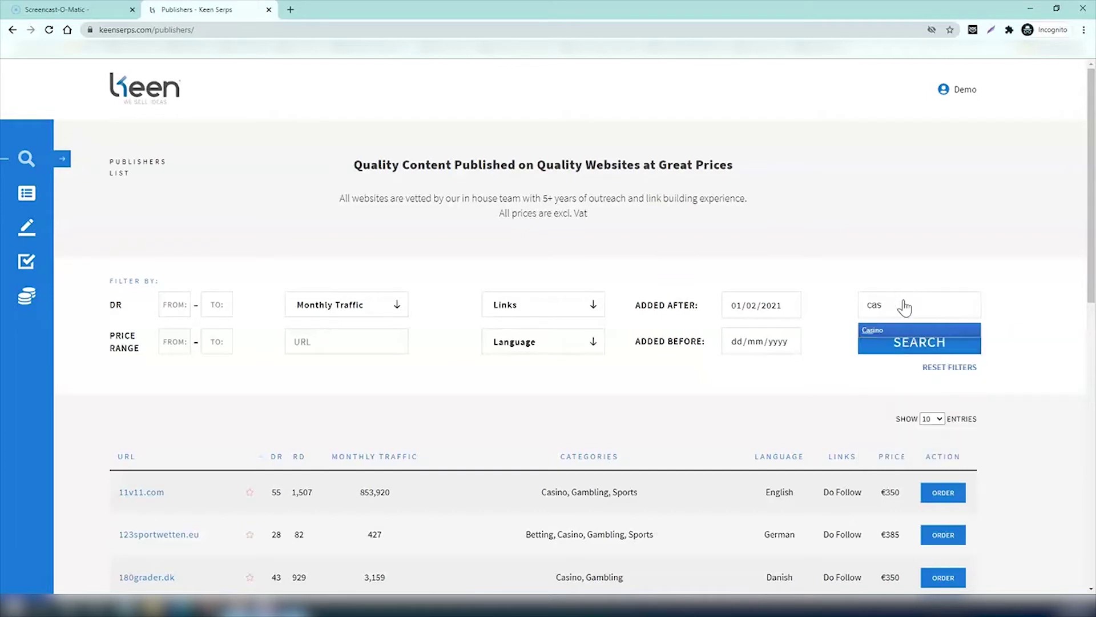
pyautogui.click(894, 330)
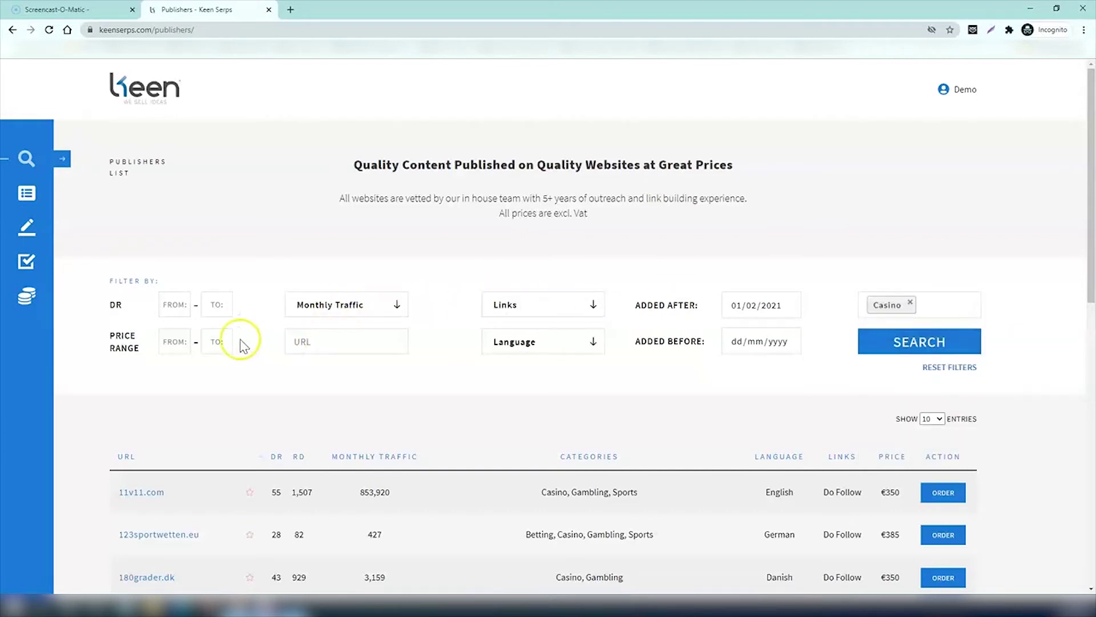
pyautogui.click(217, 342)
pyautogui.write('400')
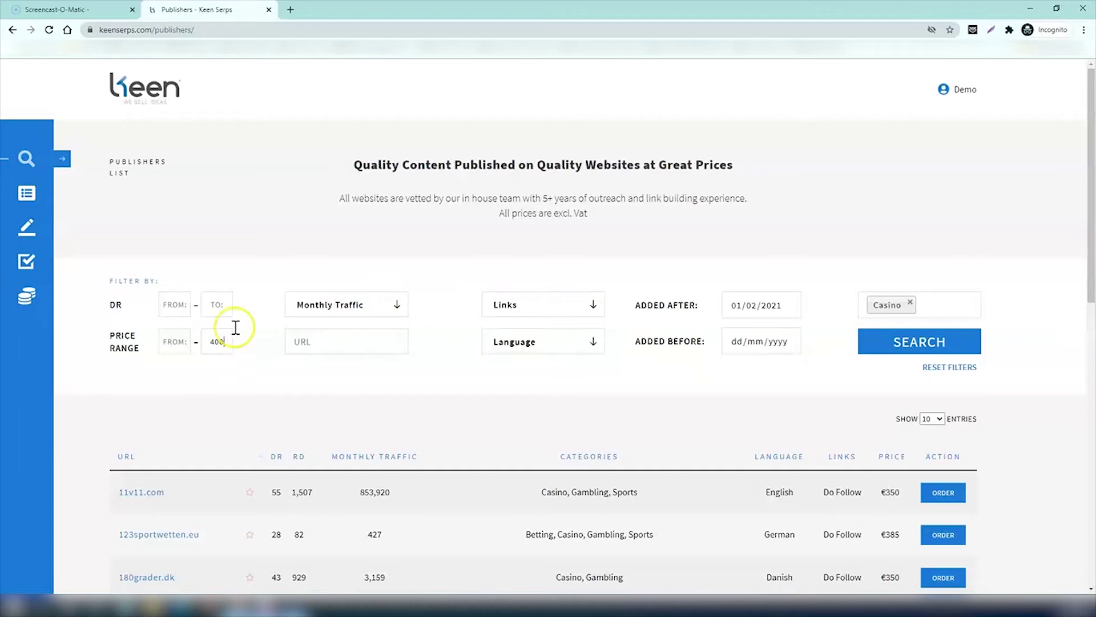
# - Limit traffic to 10,000-50,000 and language to Italian, then run the search
pyautogui.click(367, 304)
pyautogui.click(352, 377)
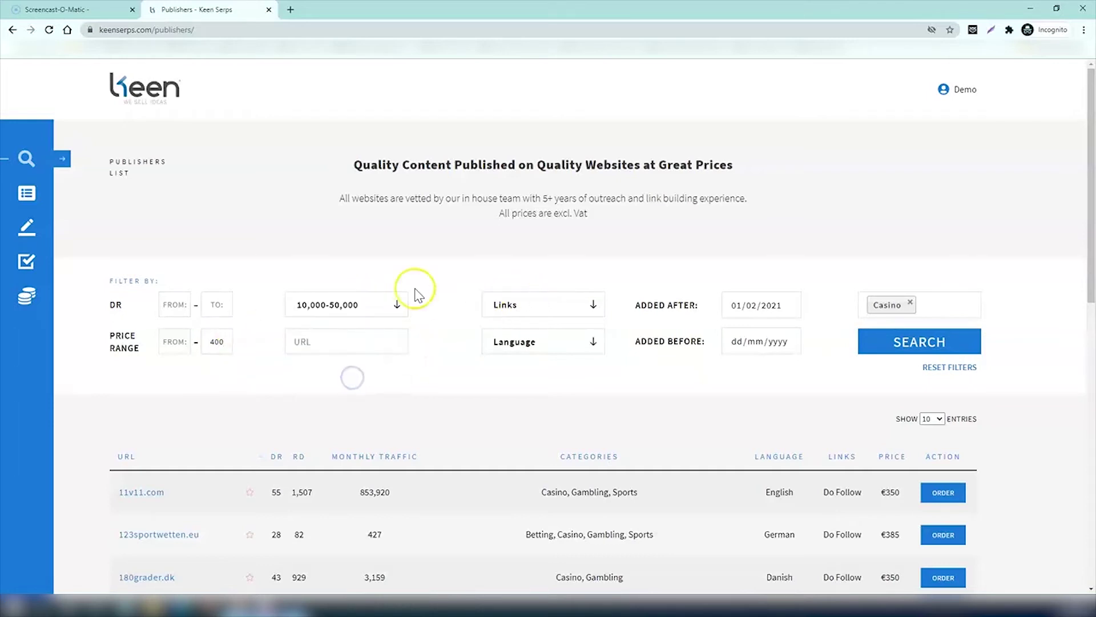
pyautogui.click(568, 345)
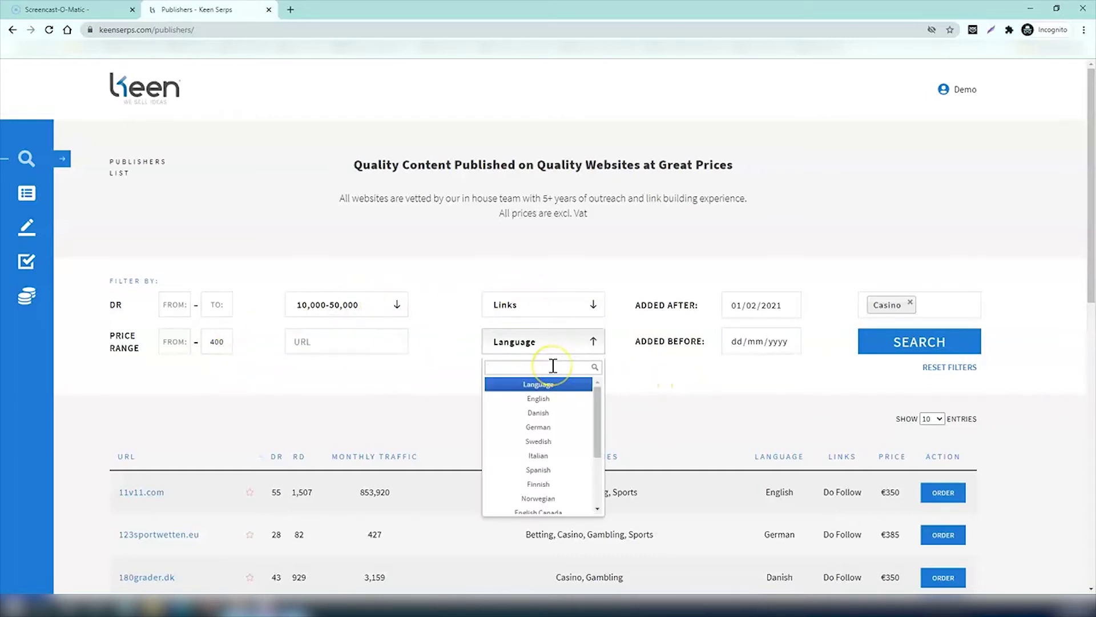
pyautogui.write('ita')
pyautogui.click(556, 383)
pyautogui.click(930, 345)
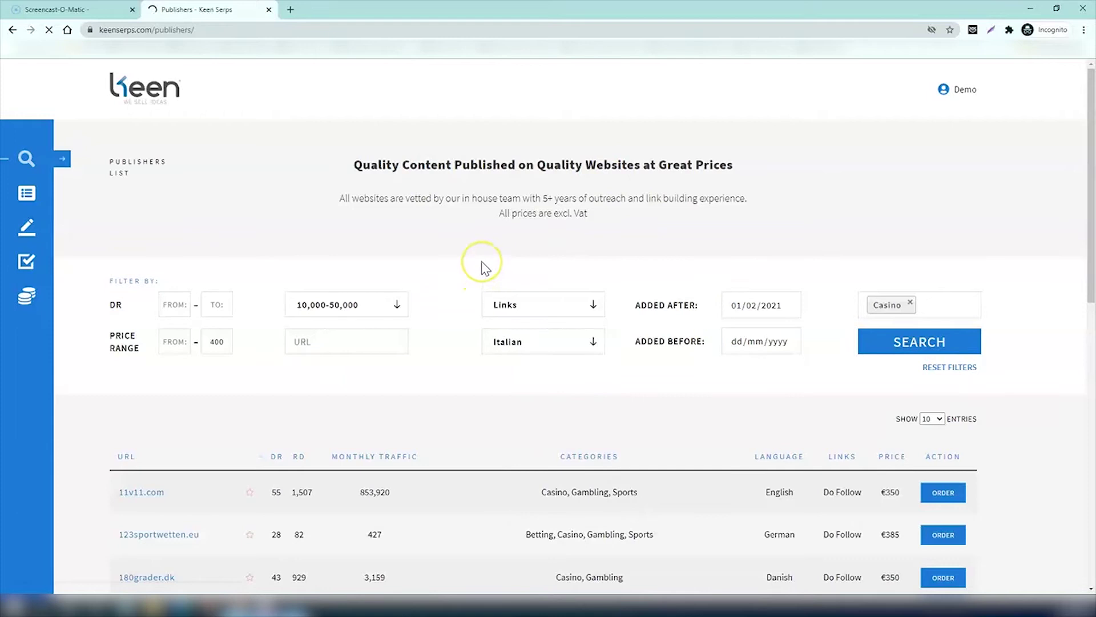
# - Scroll through the filtered Italian casino publishers to review them
pyautogui.scroll(-4, 477, 254)
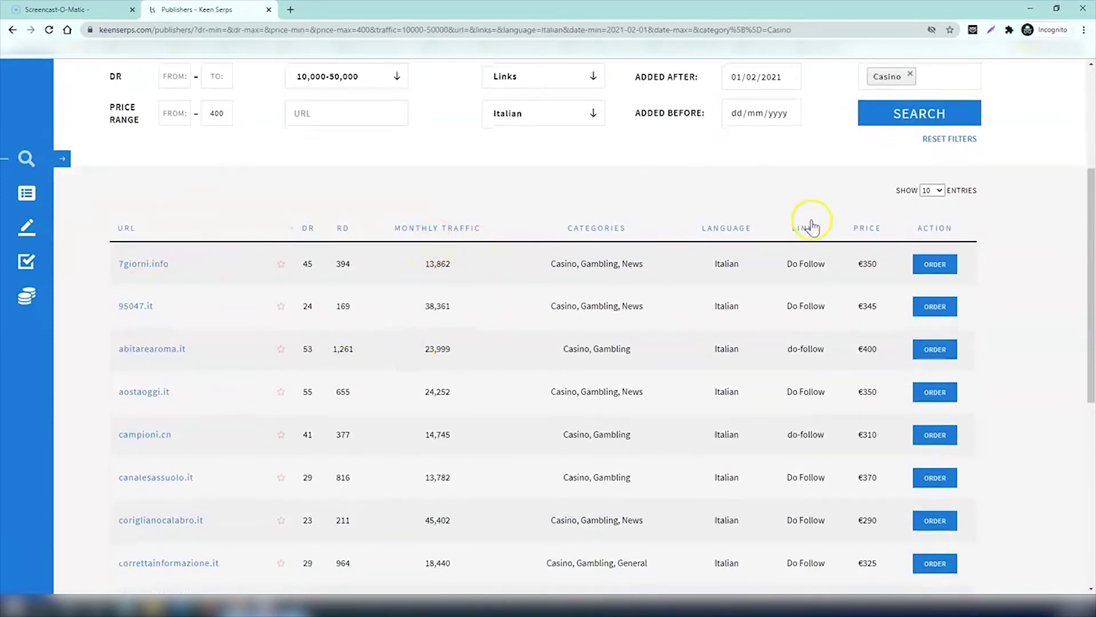
pyautogui.scroll(2, 707, 154)
pyautogui.scroll(-10, 619, 248)
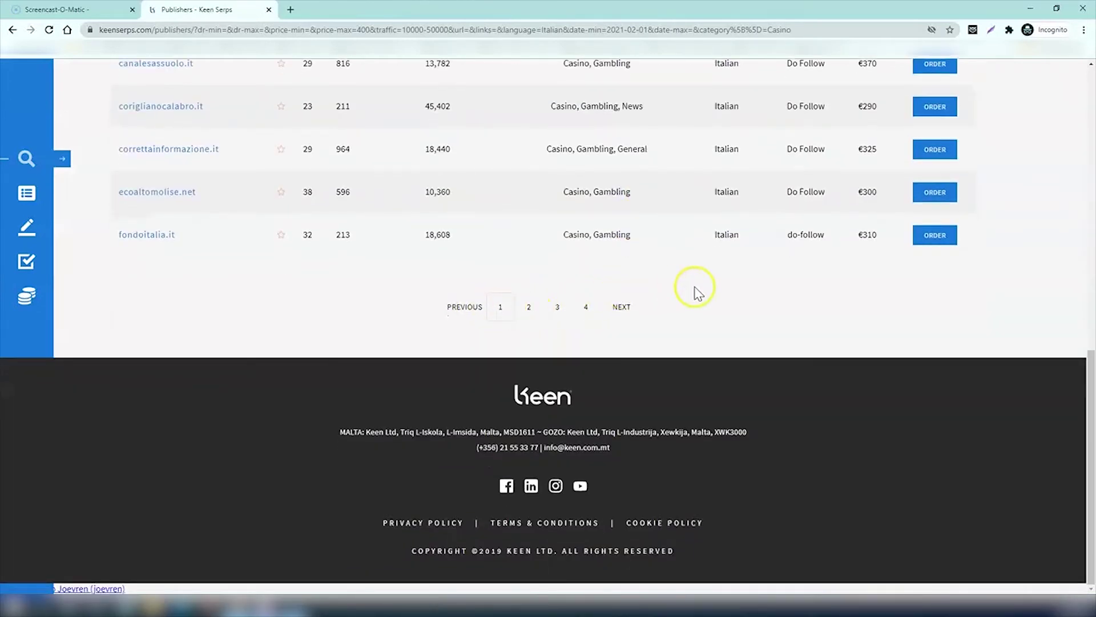
pyautogui.scroll(9, 708, 288)
pyautogui.scroll(-1, 724, 282)
pyautogui.scroll(2, 724, 277)
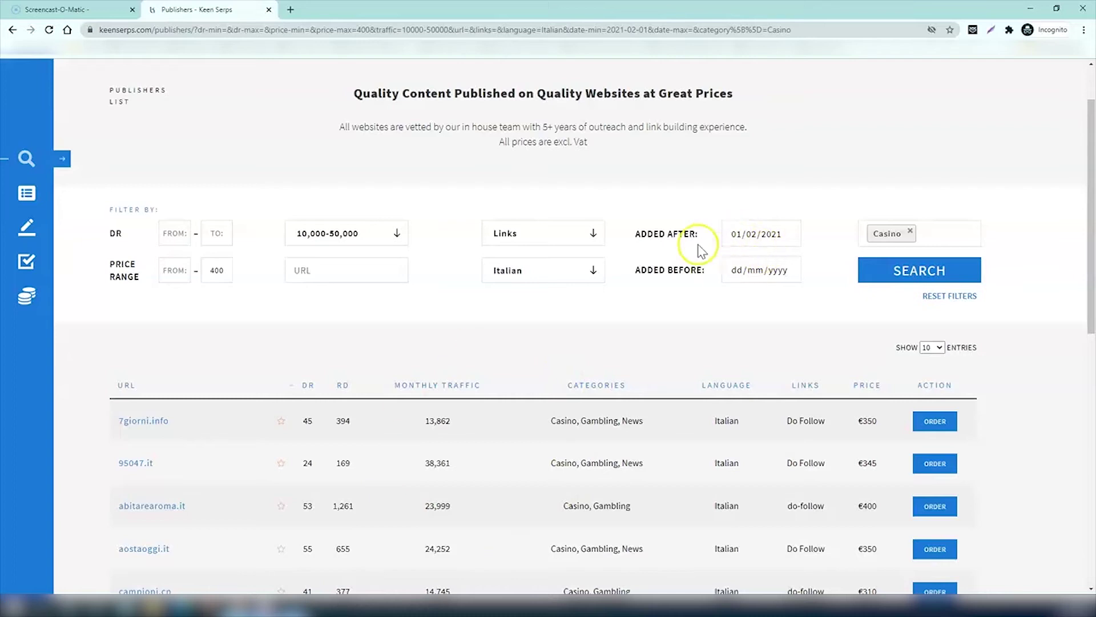
pyautogui.scroll(-3, 420, 492)
pyautogui.scroll(-3, 423, 468)
pyautogui.scroll(5, 399, 423)
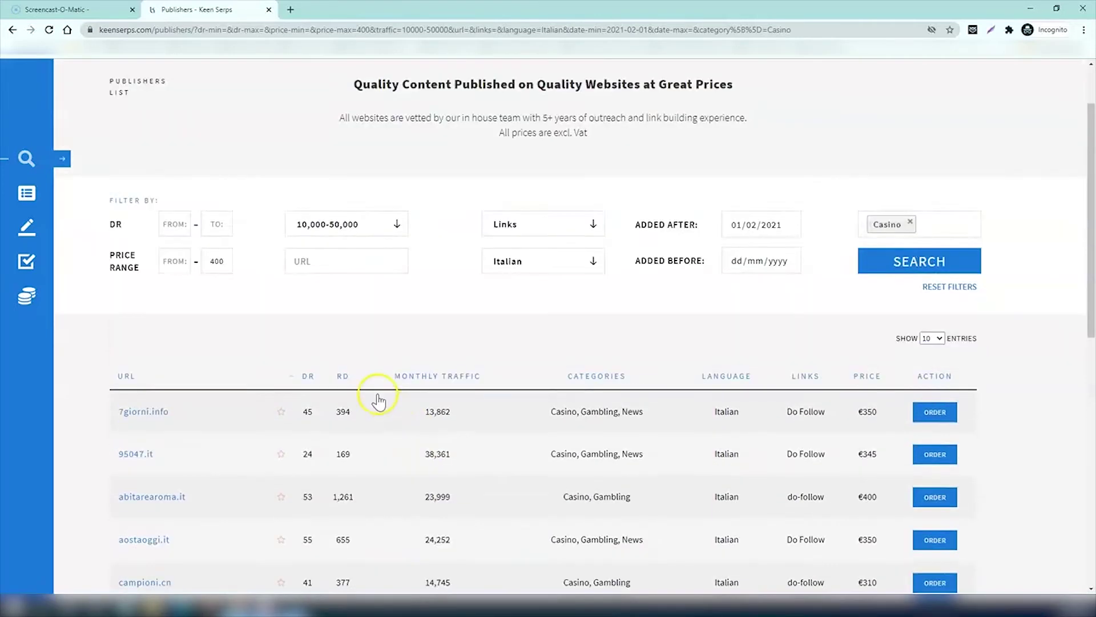
pyautogui.scroll(-3, 342, 354)
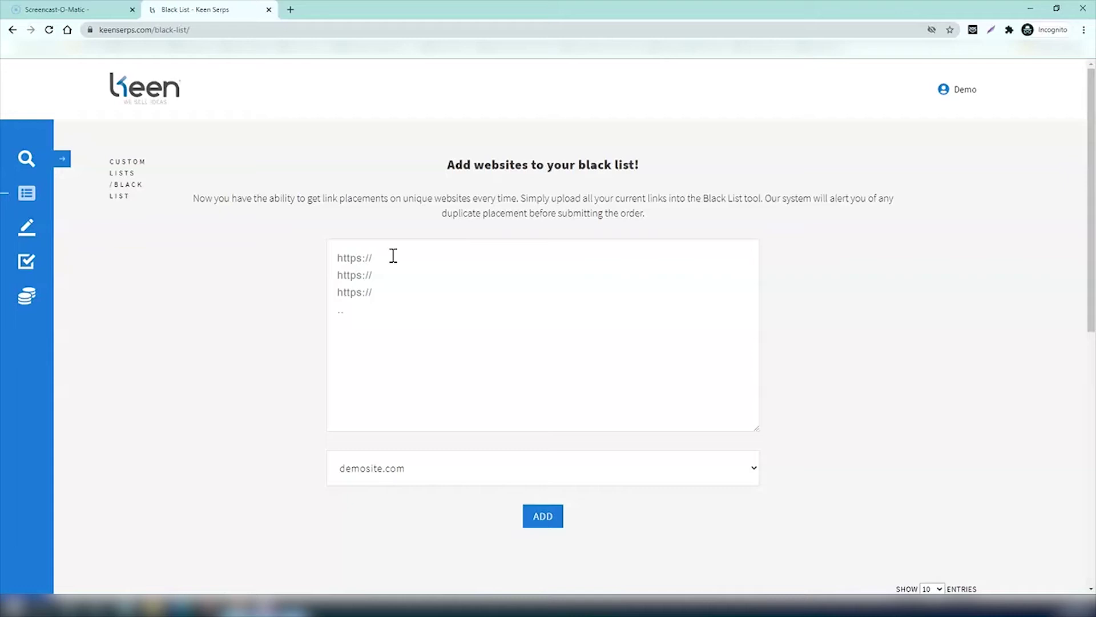
# - Paste abitarearoma.it and add it to the black list for demosite.com
pyautogui.click(357, 251)
pyautogui.write('abitarearoma.it')
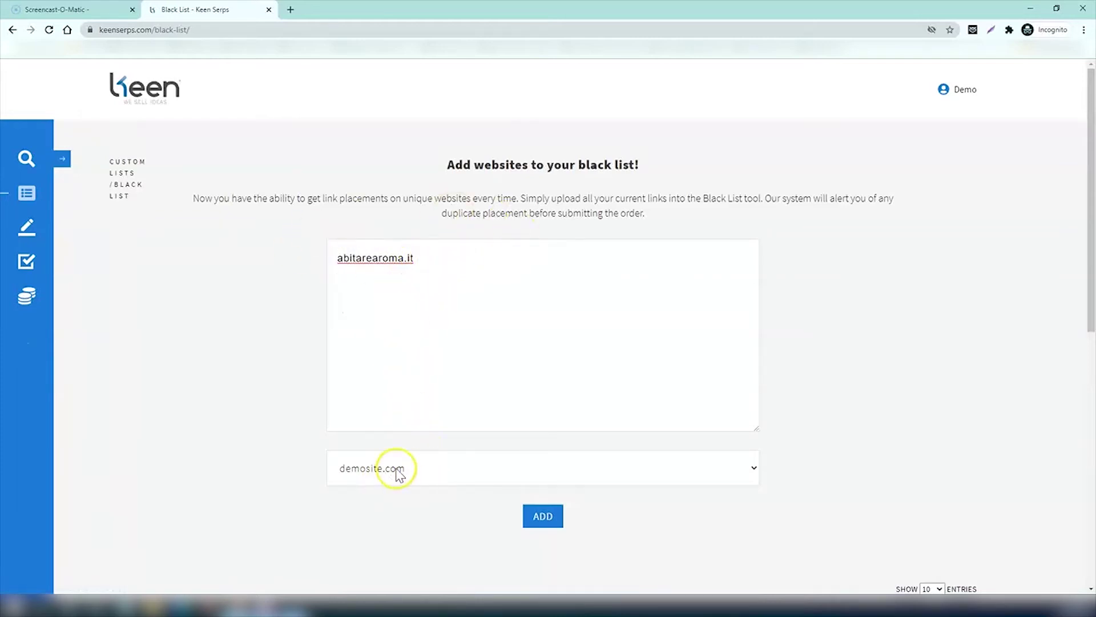
pyautogui.click(455, 470)
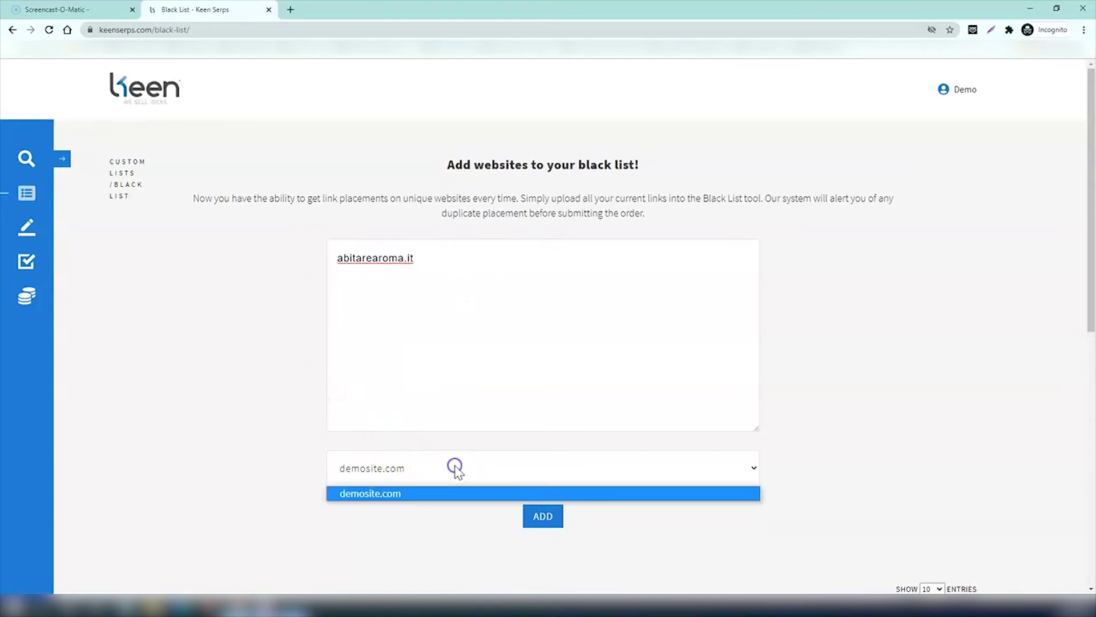
pyautogui.click(453, 465)
pyautogui.scroll(-2, 425, 411)
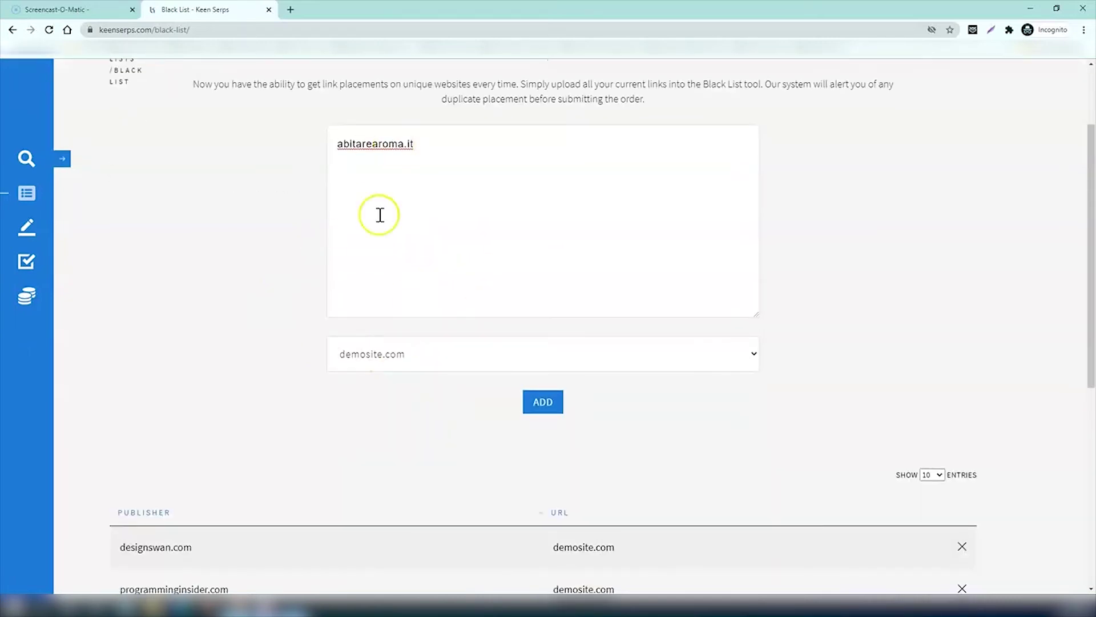
pyautogui.click(435, 352)
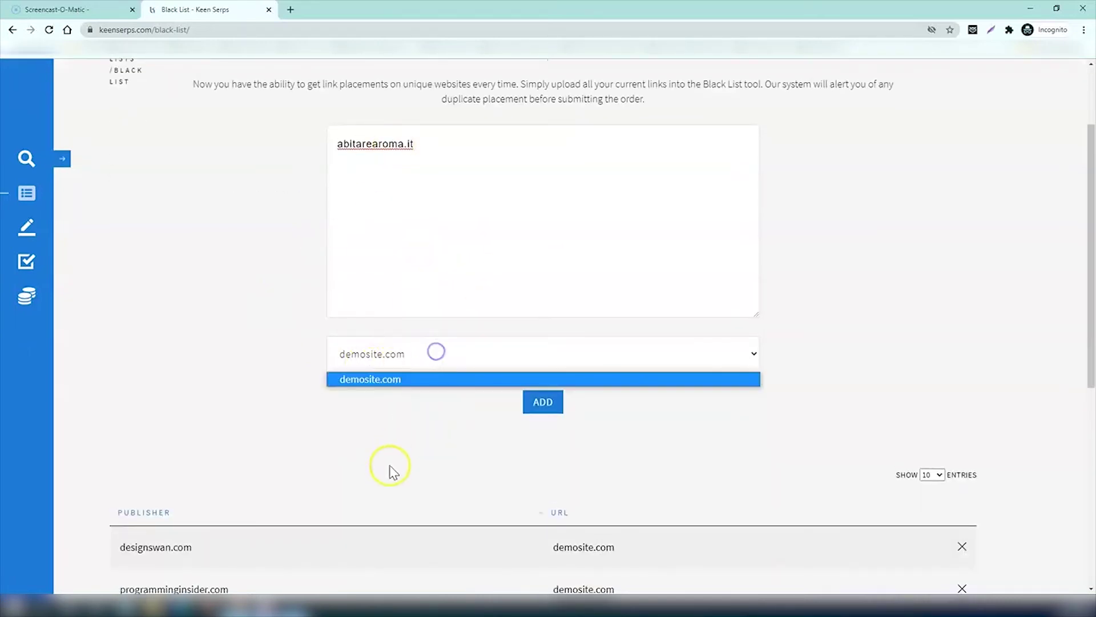
pyautogui.click(394, 356)
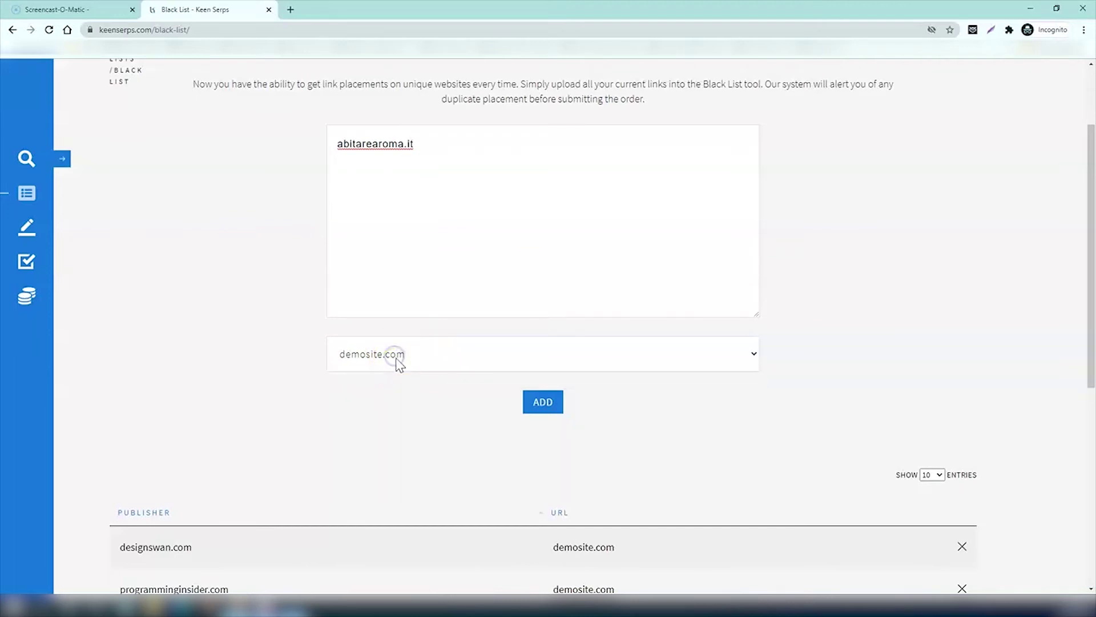
pyautogui.click(545, 402)
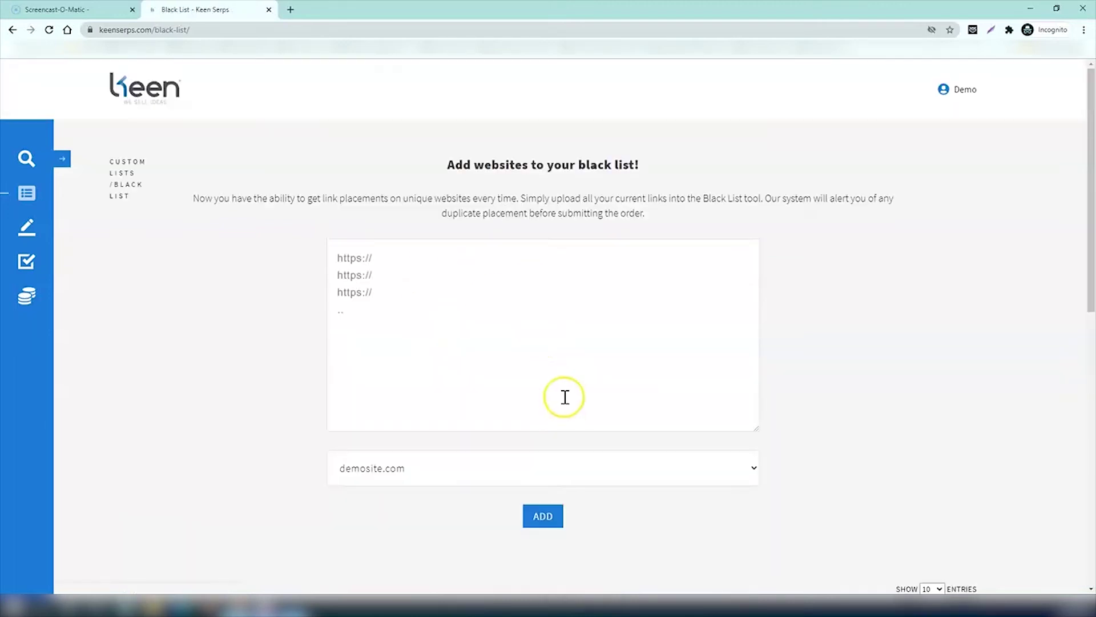
# - Review the updated black list entries under demosite.com
pyautogui.scroll(-8, 336, 391)
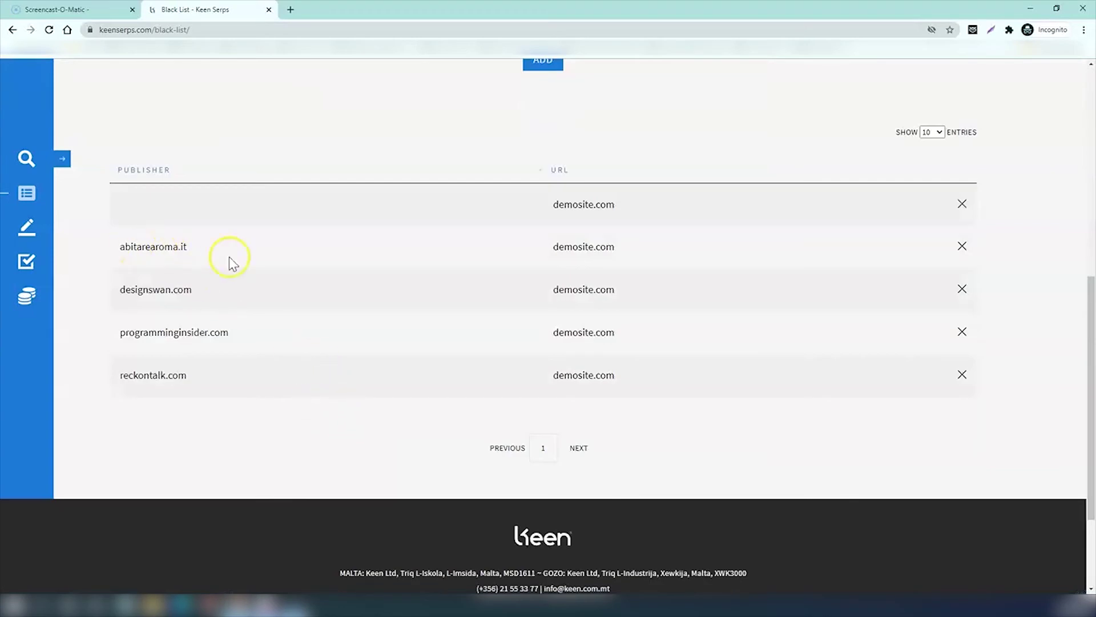
pyautogui.scroll(-1, 885, 311)
pyautogui.scroll(1, 240, 342)
pyautogui.moveTo(188, 374); pyautogui.dragTo(123, 245)
pyautogui.click(181, 243)
pyautogui.moveTo(210, 255); pyautogui.dragTo(123, 246)
pyautogui.scroll(1, 205, 263)
pyautogui.moveTo(196, 313); pyautogui.dragTo(123, 304)
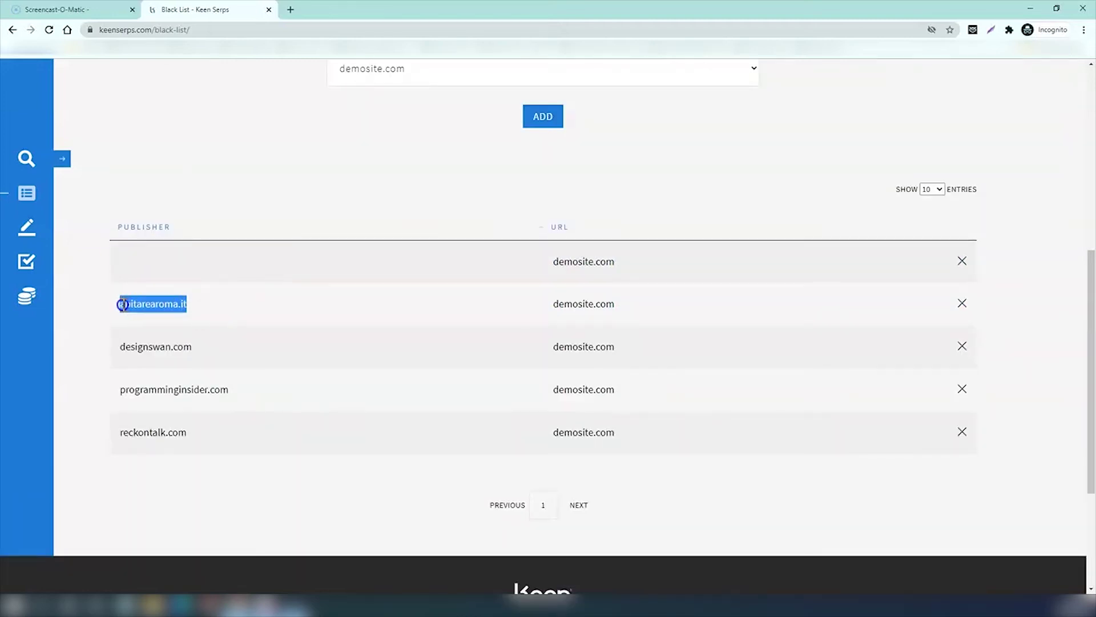
# - Start an order on abitarearoma.it titled 'How to buy the cheapest shoes online'
pyautogui.moveTo(54, 251)
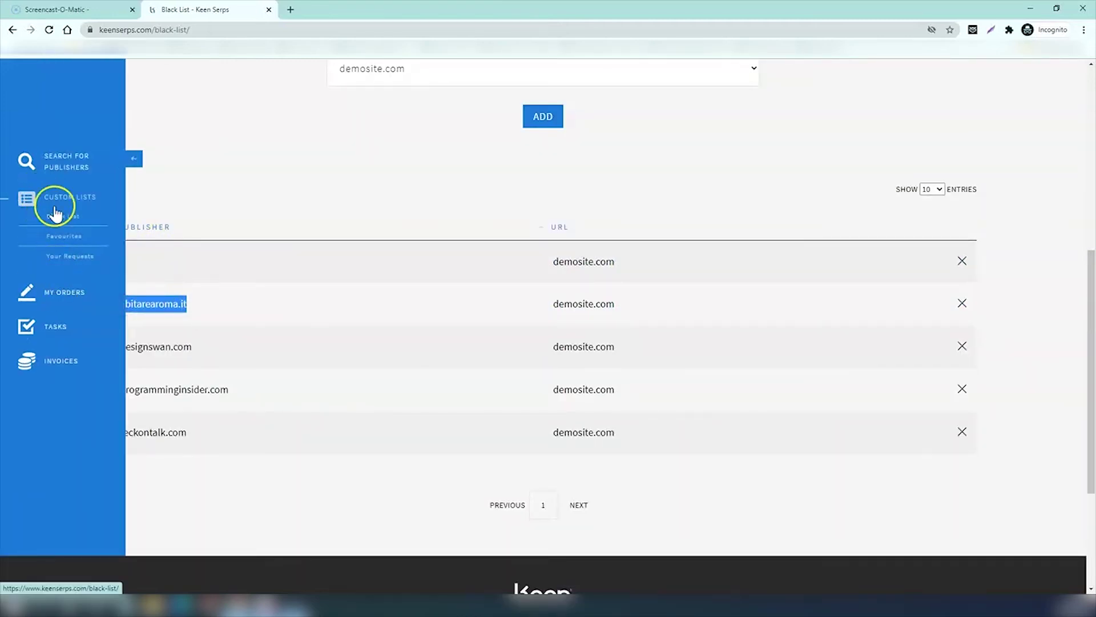
pyautogui.click(64, 167)
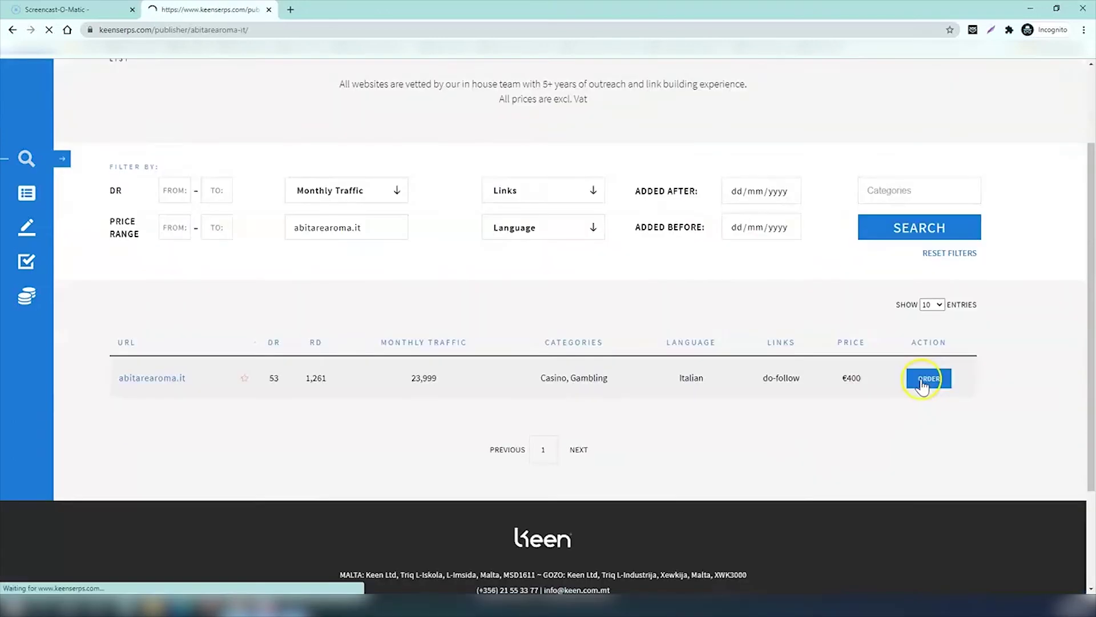
pyautogui.click(923, 378)
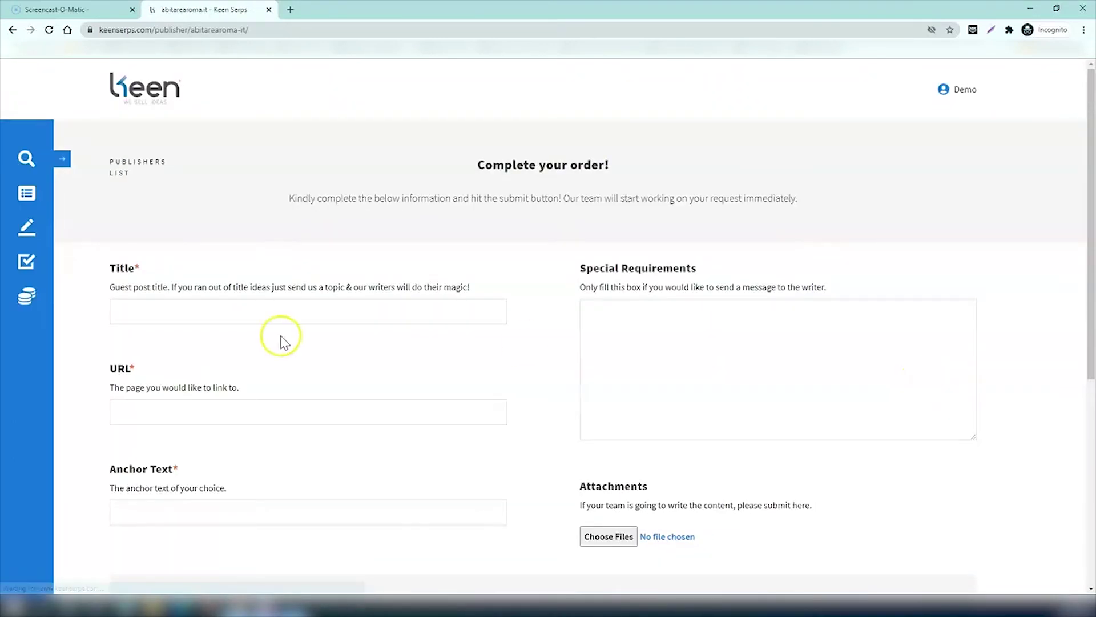
pyautogui.click(268, 313)
pyautogui.write('how to')
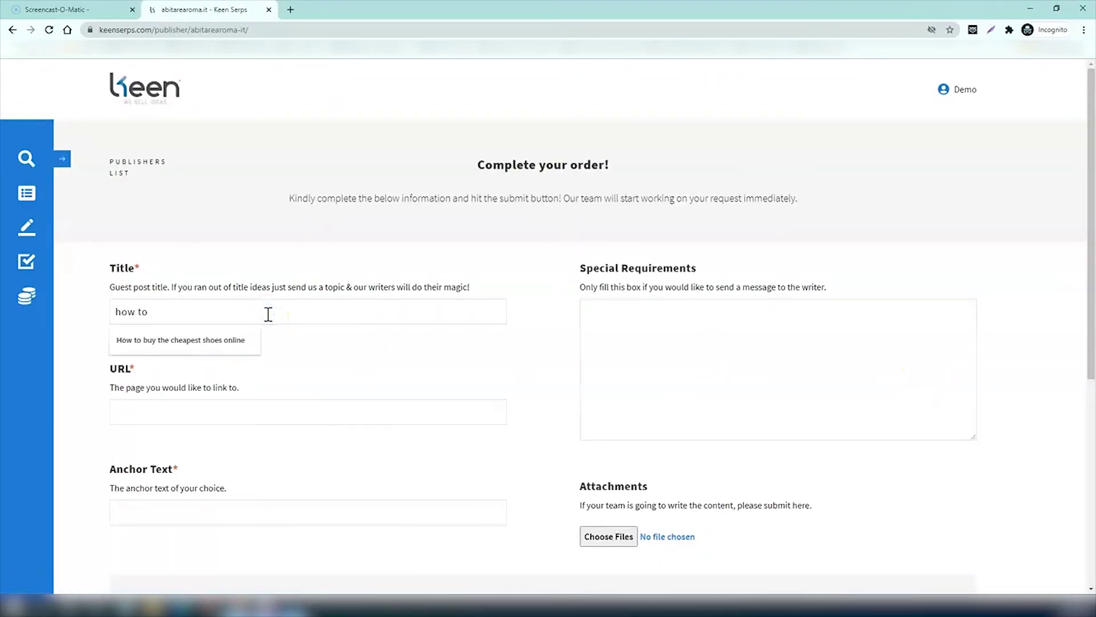
pyautogui.click(252, 339)
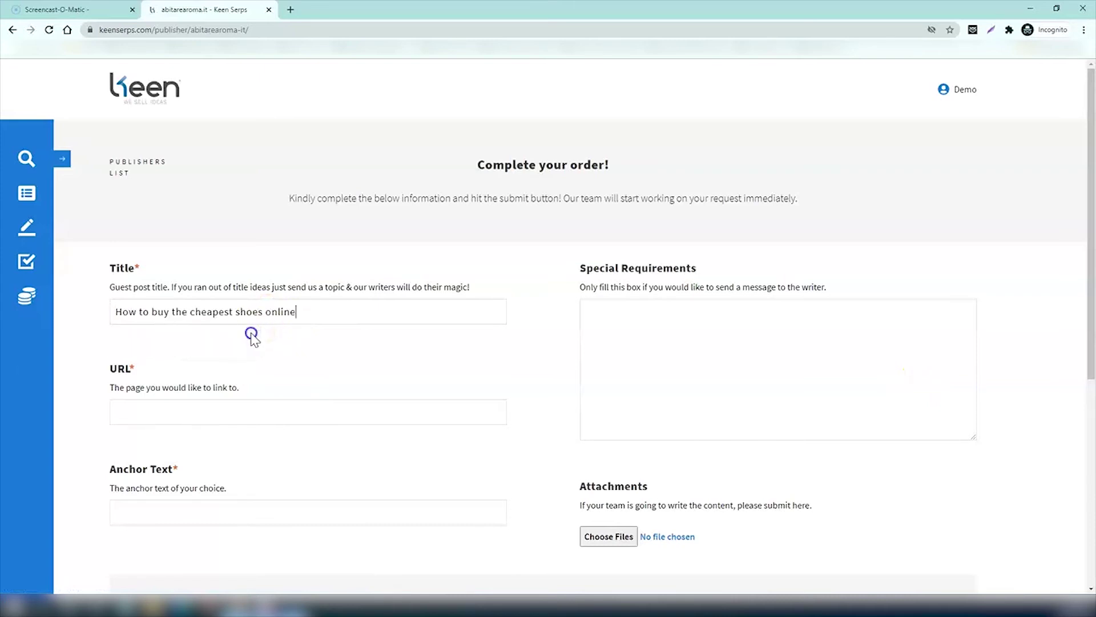
# - Fill in URL demosite.com with anchor 'test' and review the duplicate-combination warning
pyautogui.click(218, 404)
pyautogui.write('demo')
pyautogui.write('test')
pyautogui.scroll(-1, 277, 484)
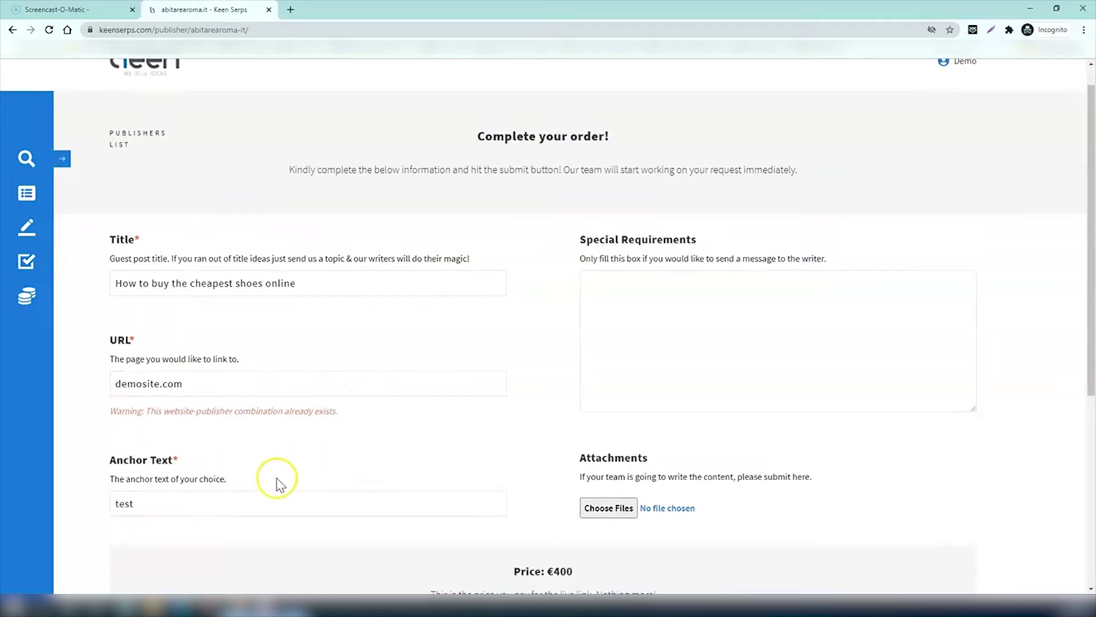
pyautogui.scroll(-1, 276, 484)
pyautogui.moveTo(110, 384); pyautogui.dragTo(344, 394)
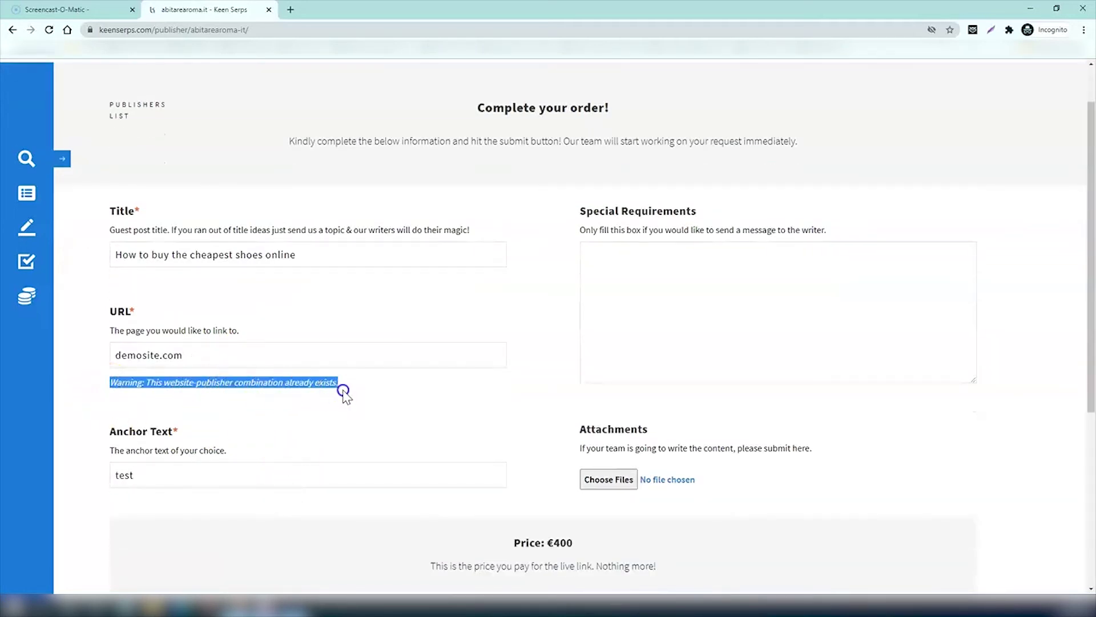
pyautogui.click(220, 385)
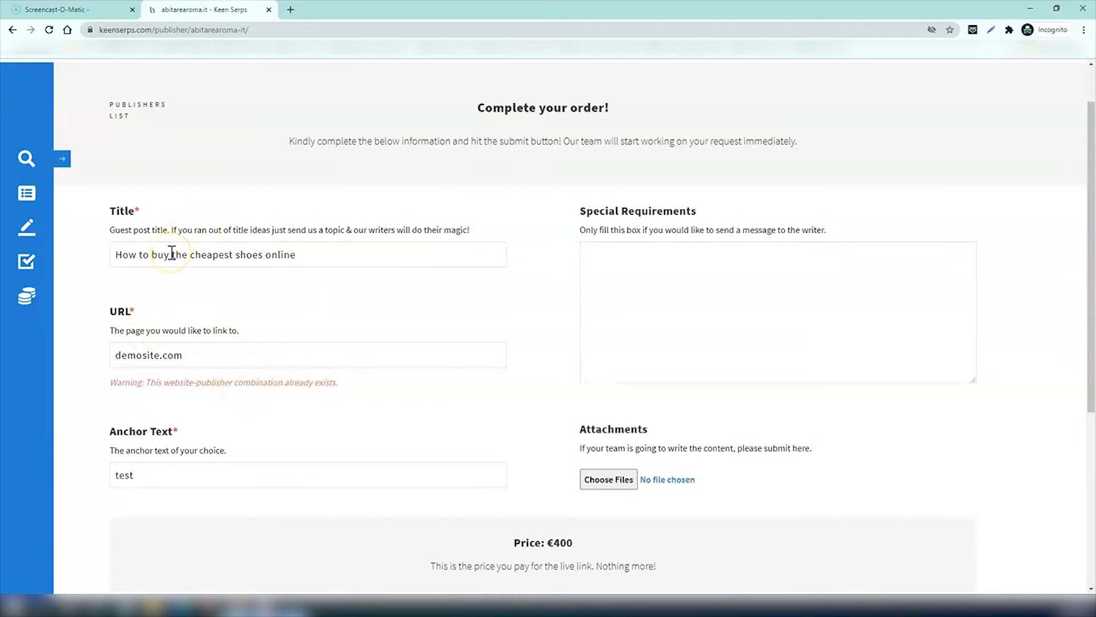
pyautogui.scroll(-3, 215, 289)
pyautogui.scroll(4, 342, 279)
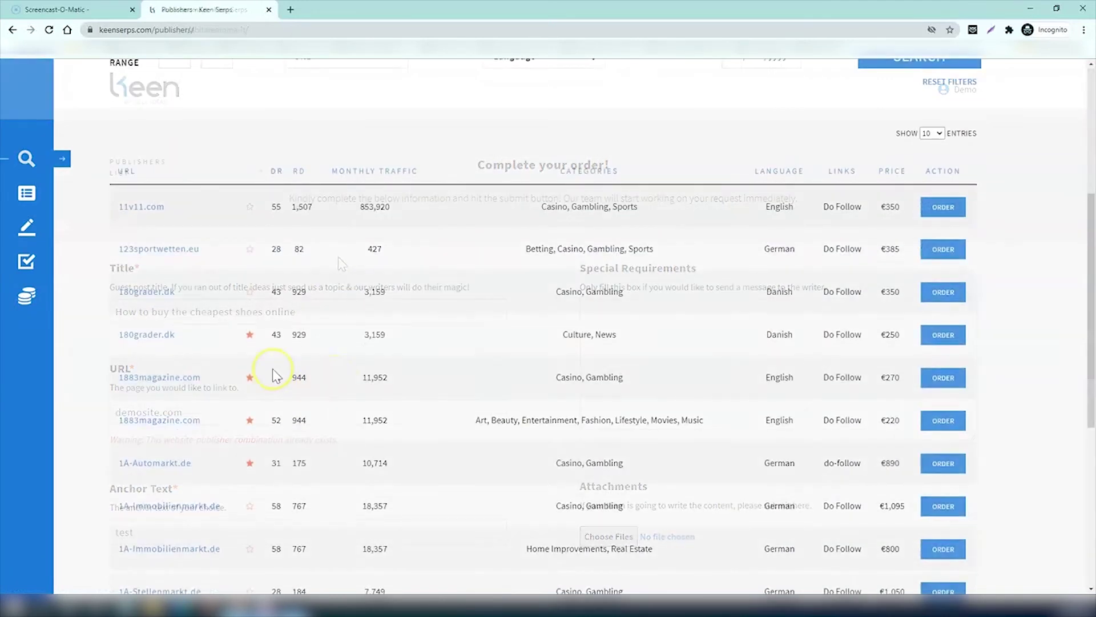
# - Visit the Favourites custom list, then open the Competitor link analysis requests page
pyautogui.click(153, 284)
pyautogui.click(26, 194)
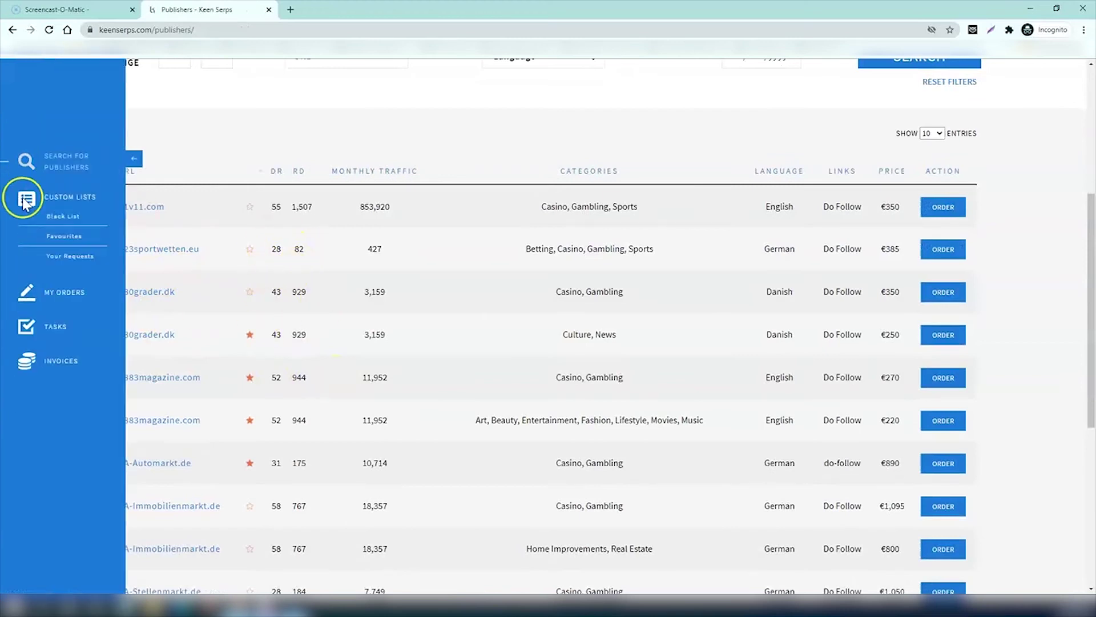
pyautogui.click(64, 239)
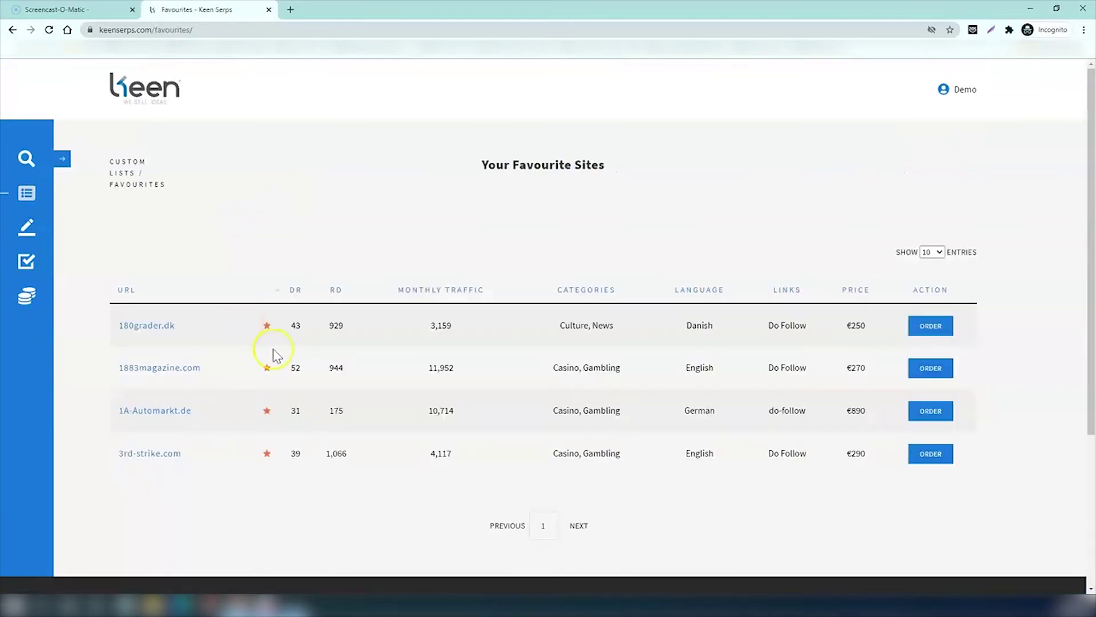
pyautogui.scroll(-1, 247, 349)
pyautogui.moveTo(59, 257)
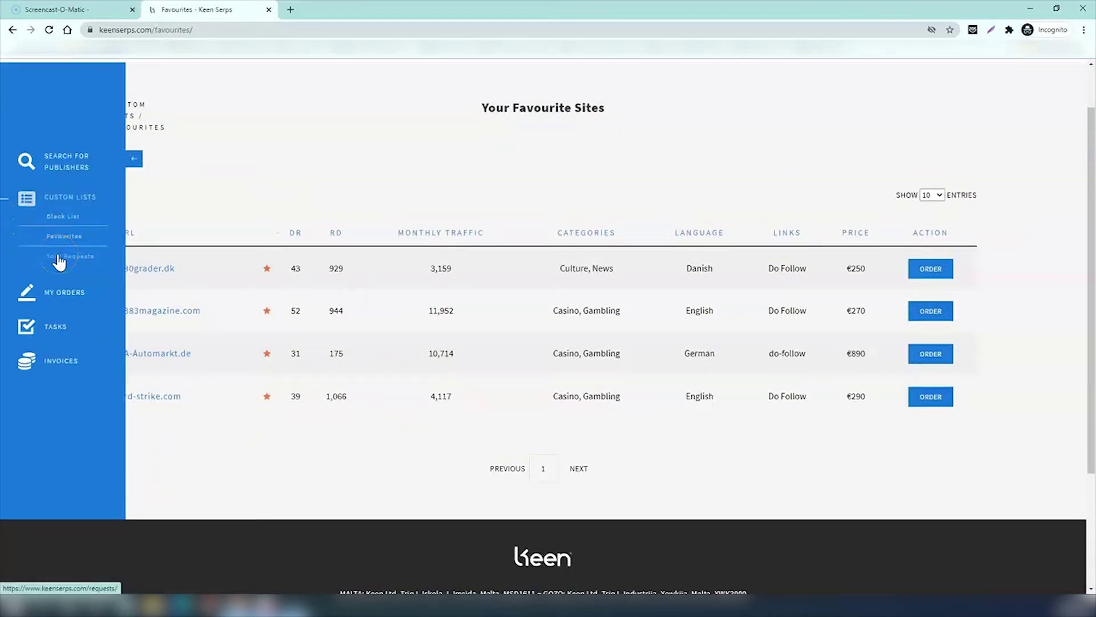
pyautogui.click(58, 258)
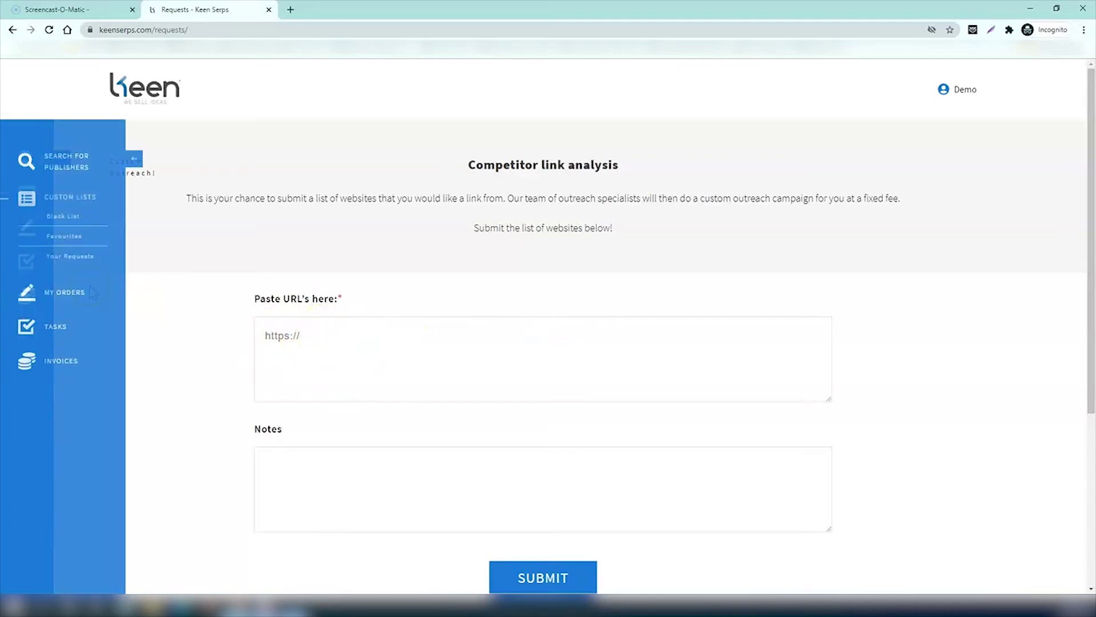
# - Open Your Orders and filter by LIVE status, leaving only the skillsyouneed.com order
pyautogui.click(69, 292)
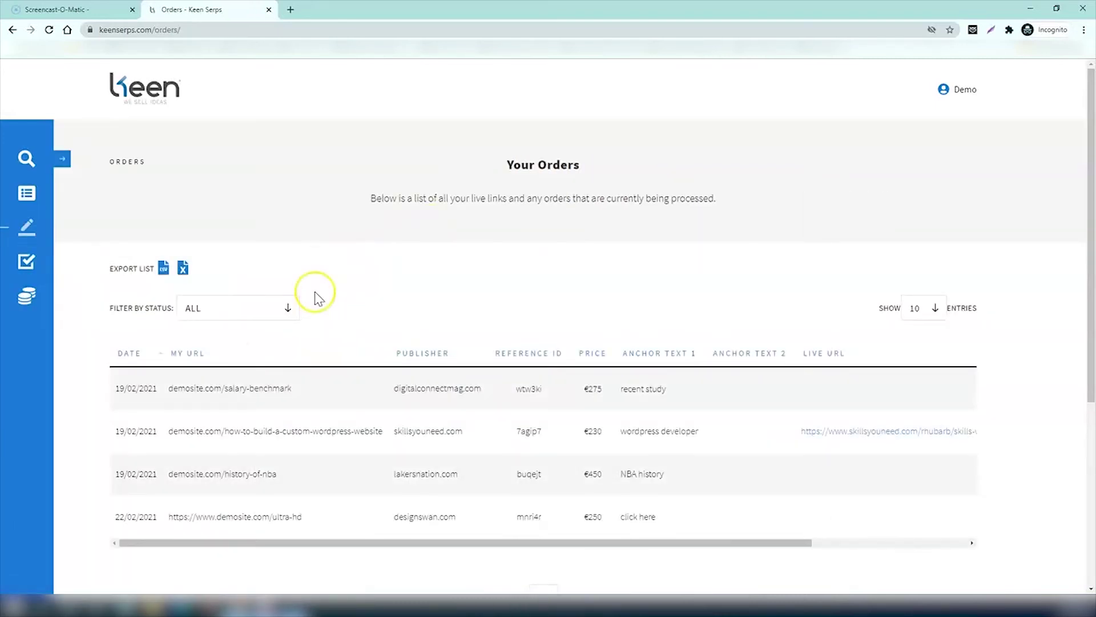
pyautogui.scroll(-1, 390, 277)
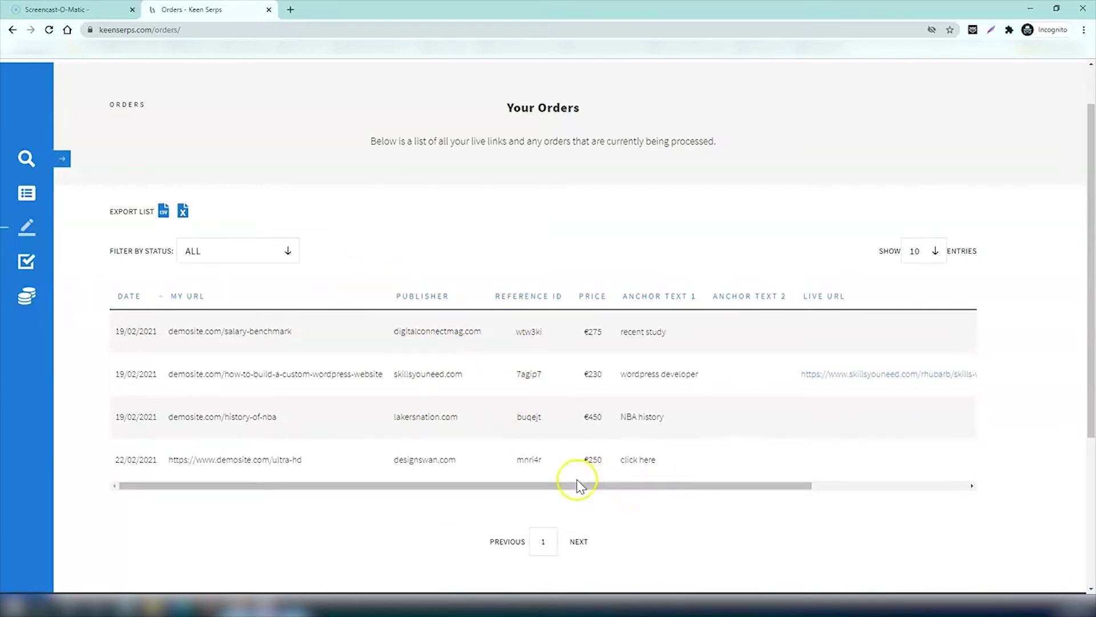
pyautogui.moveTo(577, 484); pyautogui.dragTo(754, 484)
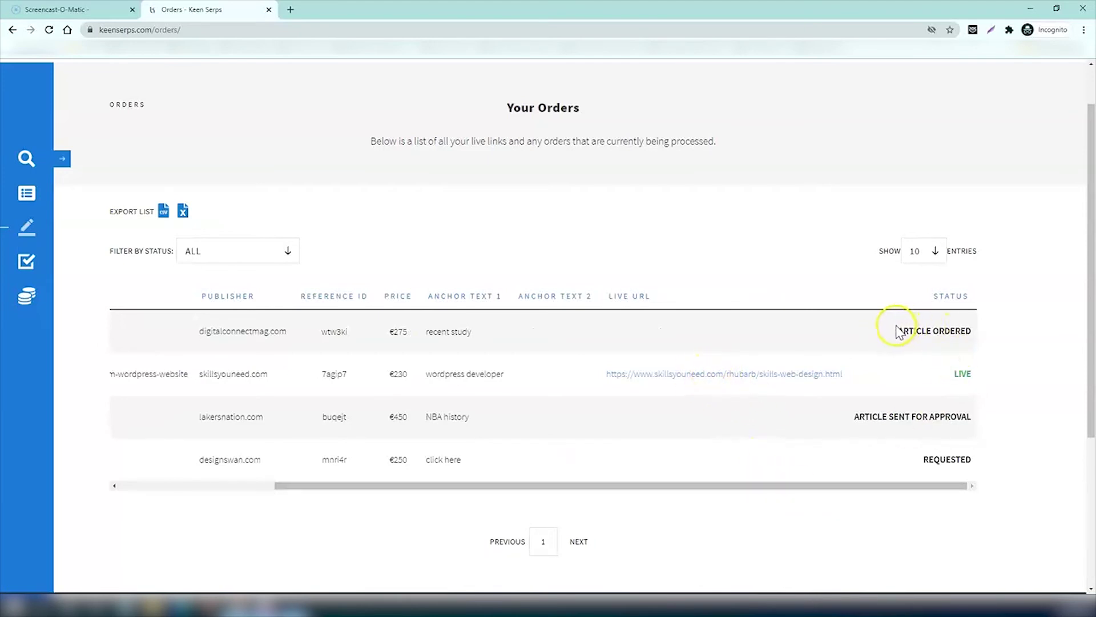
pyautogui.click(240, 251)
pyautogui.scroll(-2, 244, 318)
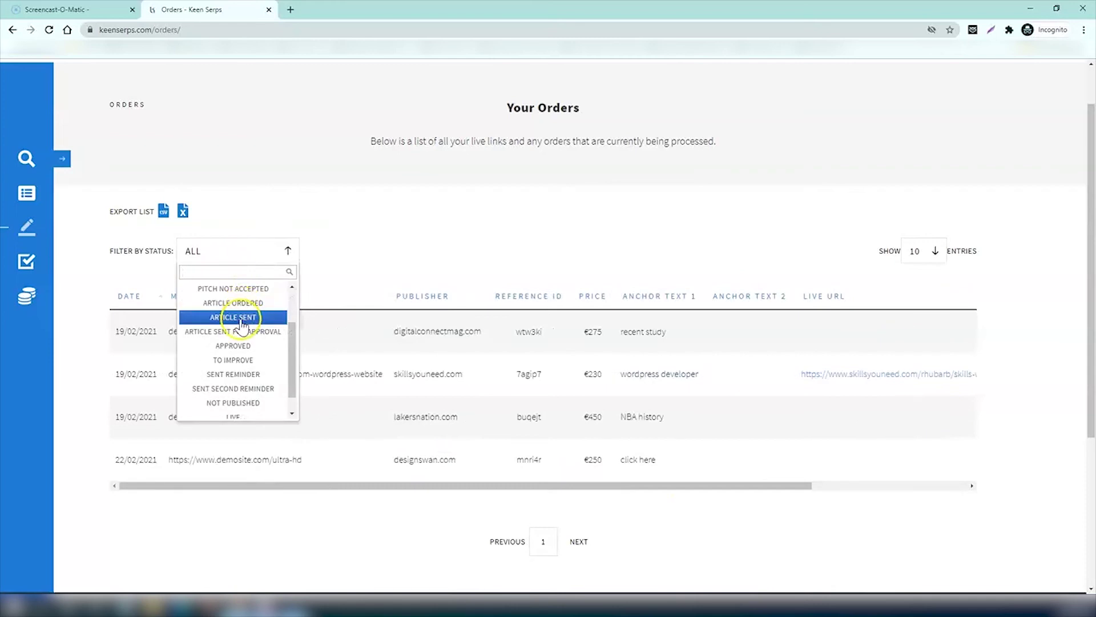
pyautogui.click(243, 403)
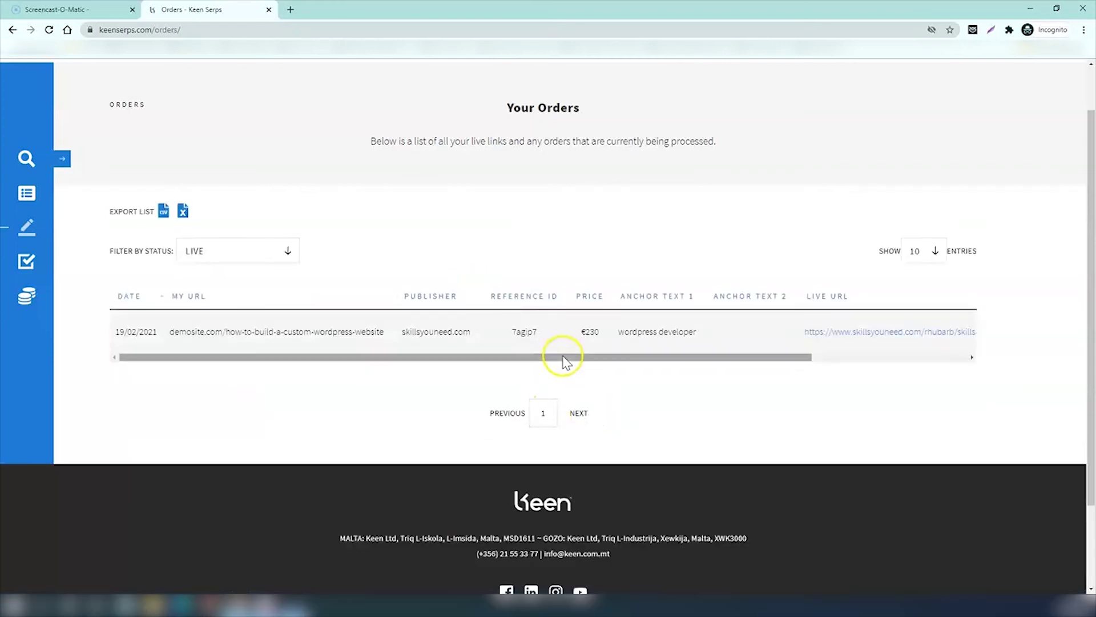
pyautogui.moveTo(561, 357); pyautogui.dragTo(860, 349)
pyautogui.moveTo(739, 354); pyautogui.dragTo(269, 376)
pyautogui.moveTo(29, 226)
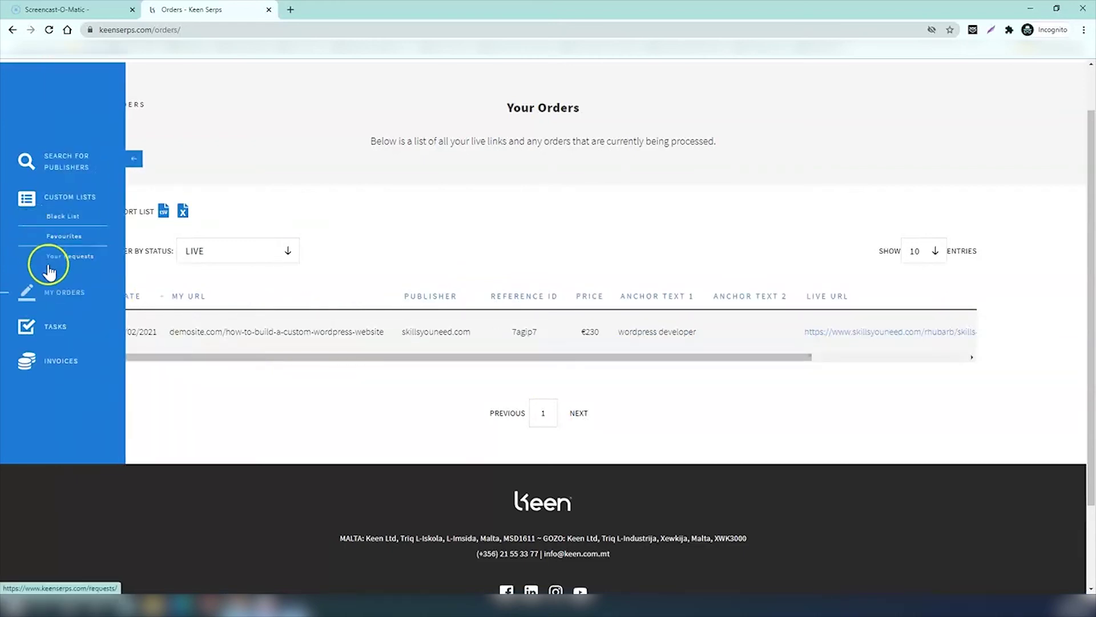
# - Download the article for lakersnation.com task 6766 as Ranked-Best-Basketball-players-of-all-time.docx
pyautogui.click(52, 329)
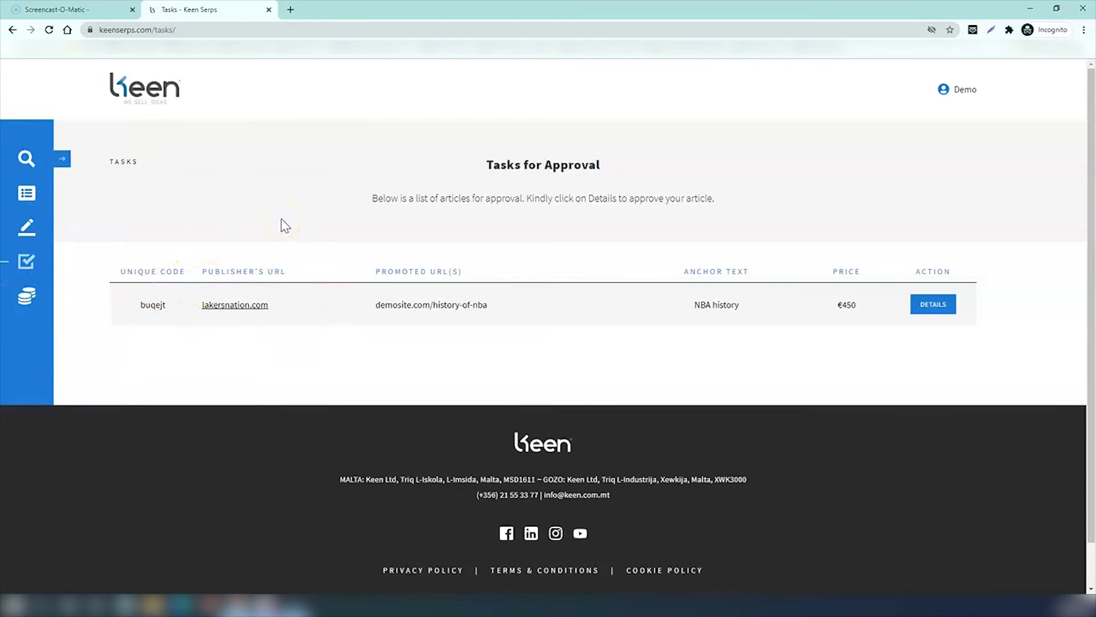
pyautogui.click(931, 307)
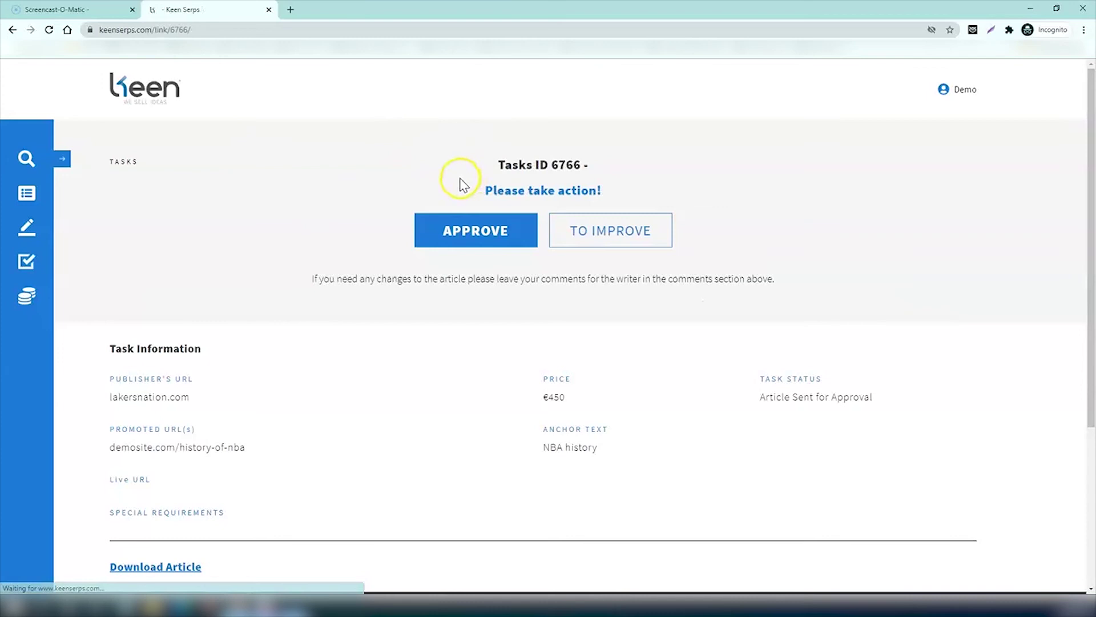
pyautogui.scroll(-3, 362, 166)
pyautogui.click(166, 400)
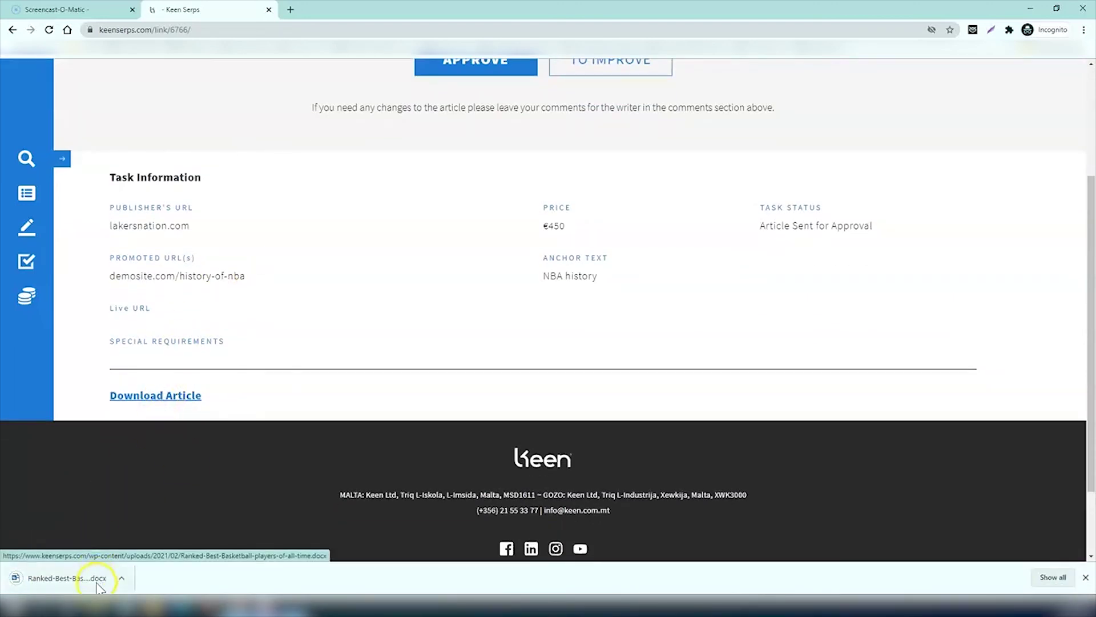
# - Open the downloaded .docx in Word and read through the article, checking its NBA history link
pyautogui.click(98, 585)
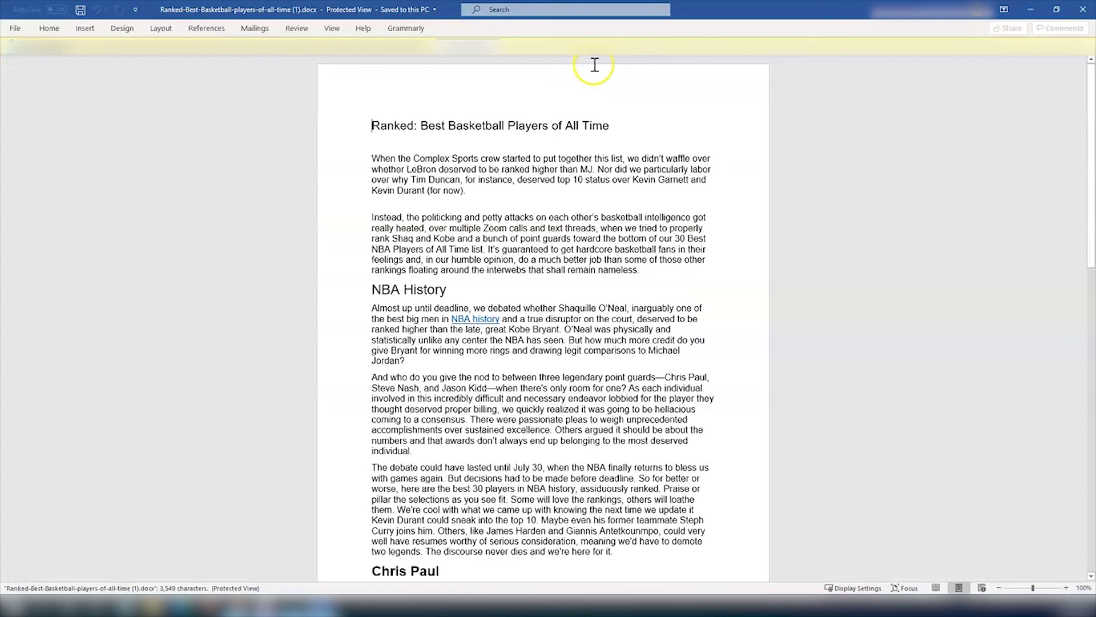
pyautogui.click(471, 318)
pyautogui.scroll(-15, 506, 309)
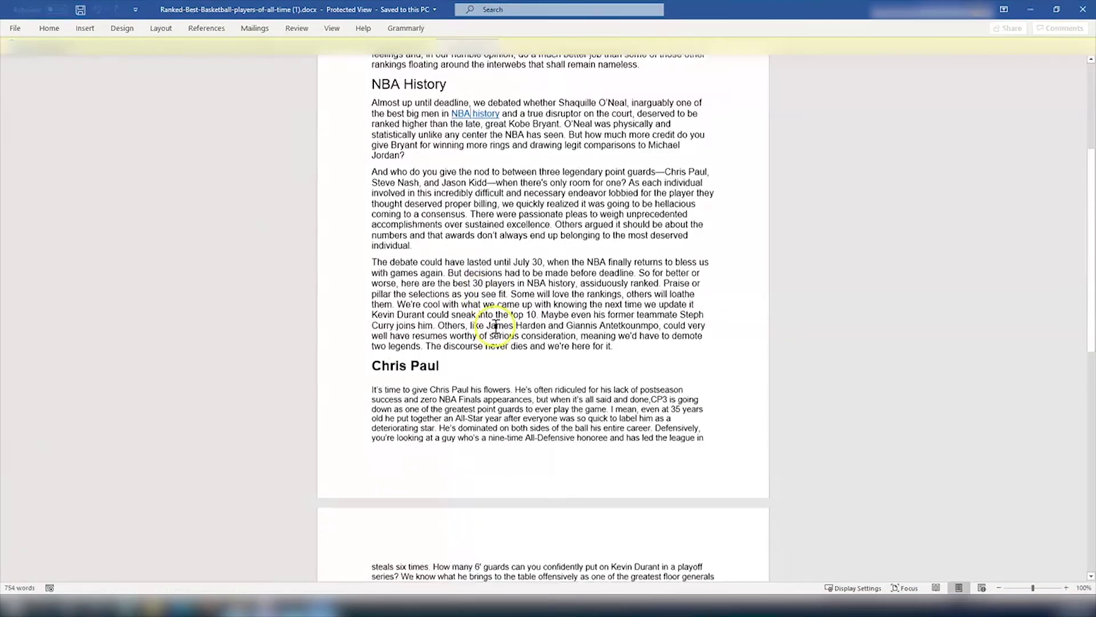
pyautogui.scroll(12, 542, 222)
pyautogui.scroll(3, 543, 223)
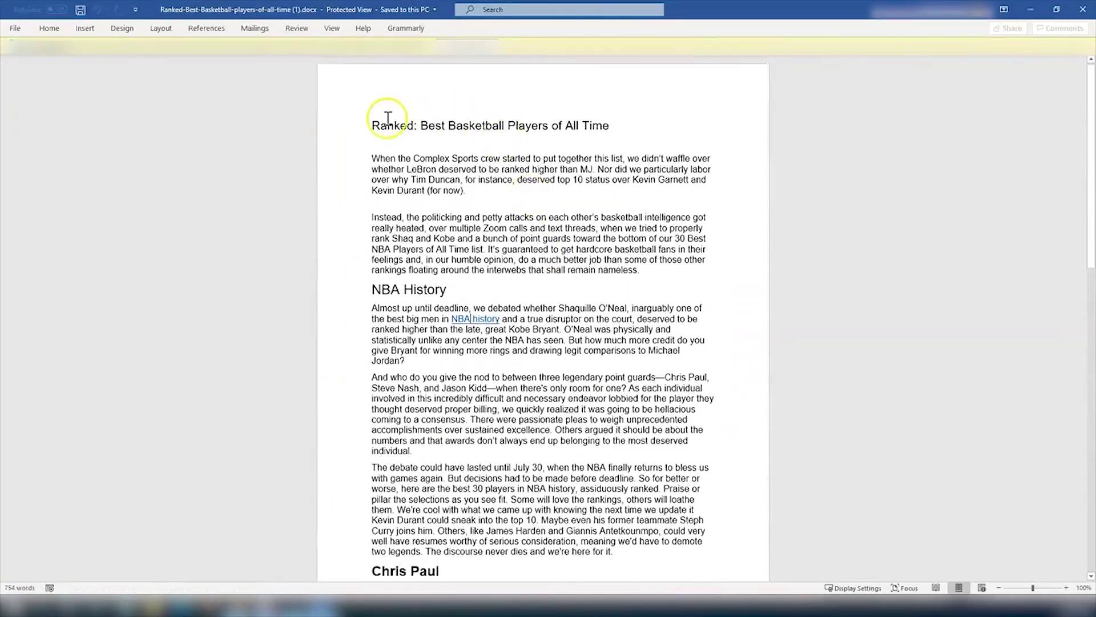
pyautogui.moveTo(369, 126); pyautogui.dragTo(641, 169)
pyautogui.click(627, 217)
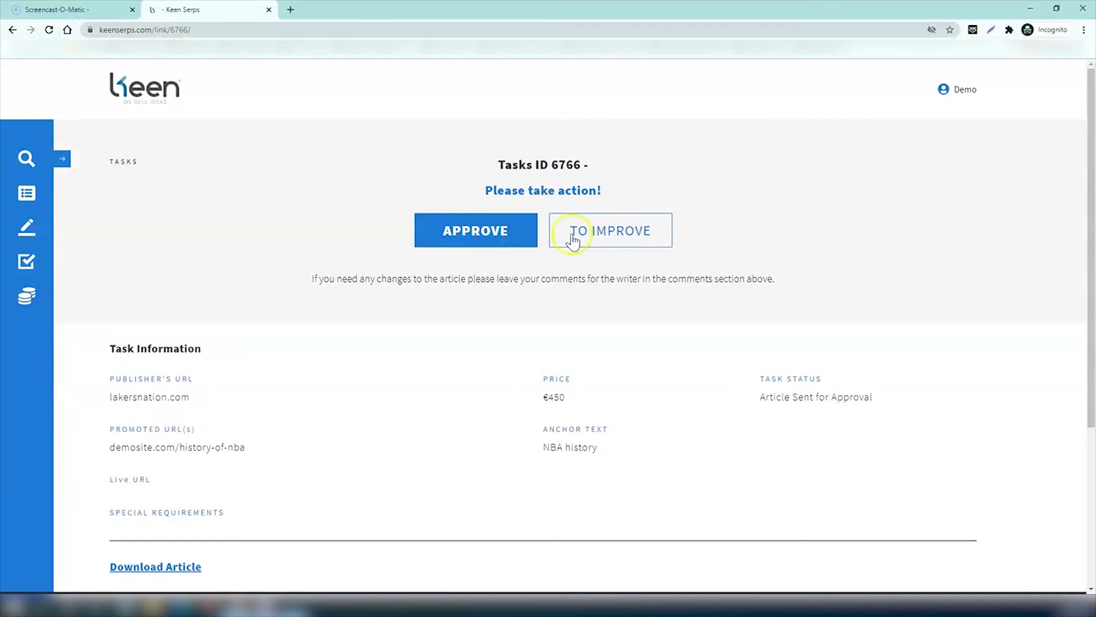
# - Return task 6766 to the writer with the feedback 'Please add 2 high authority links'
pyautogui.click(573, 240)
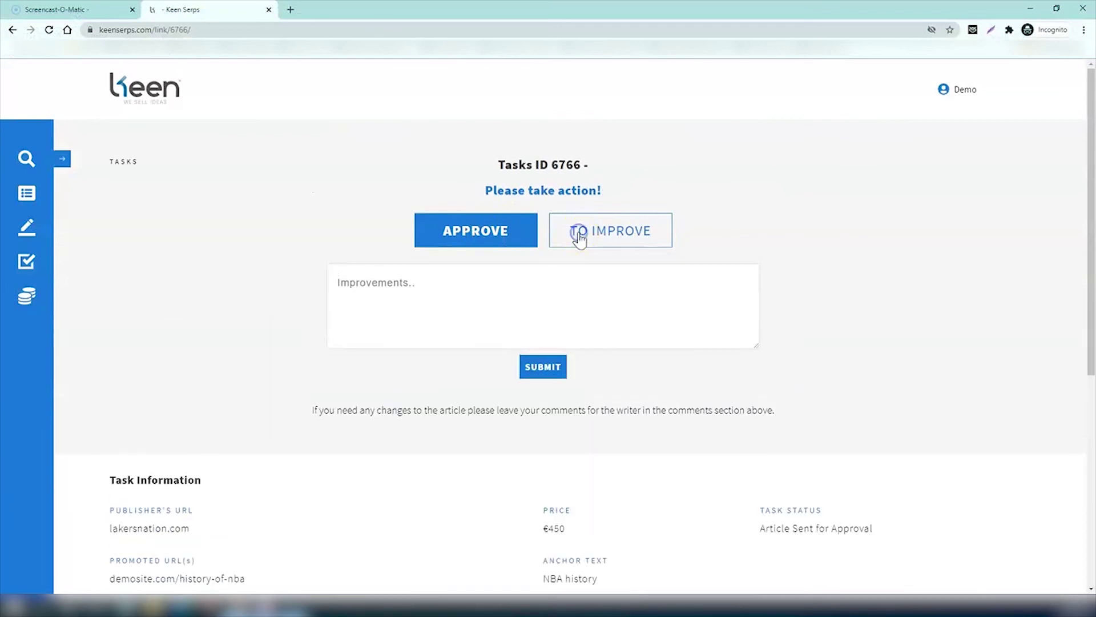
pyautogui.click(406, 285)
pyautogui.write('Please add 2 high authority links')
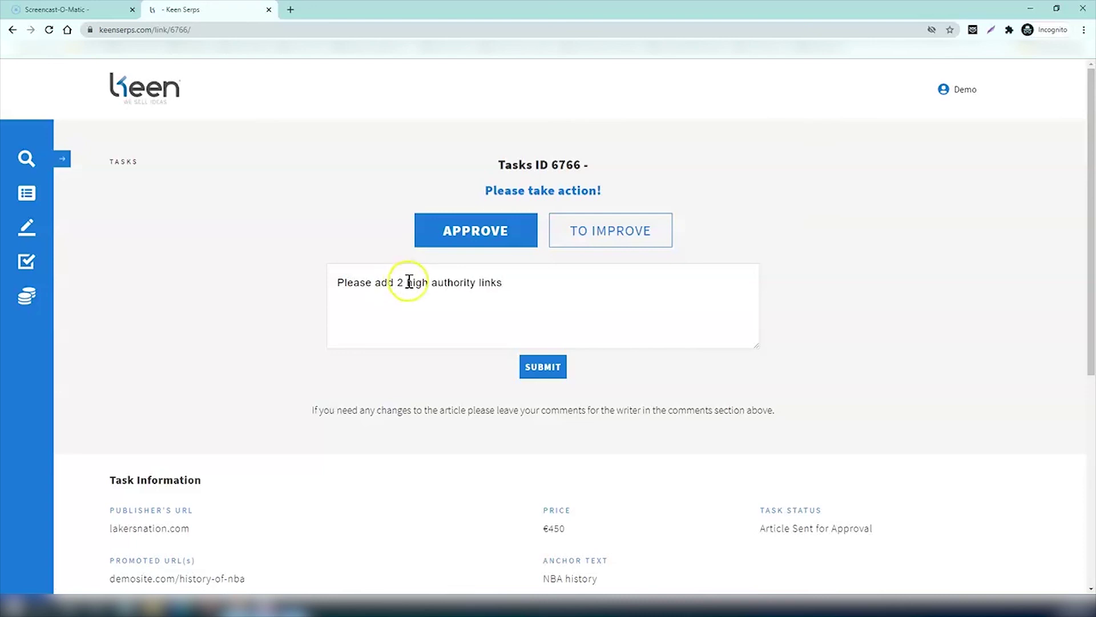
pyautogui.click(543, 370)
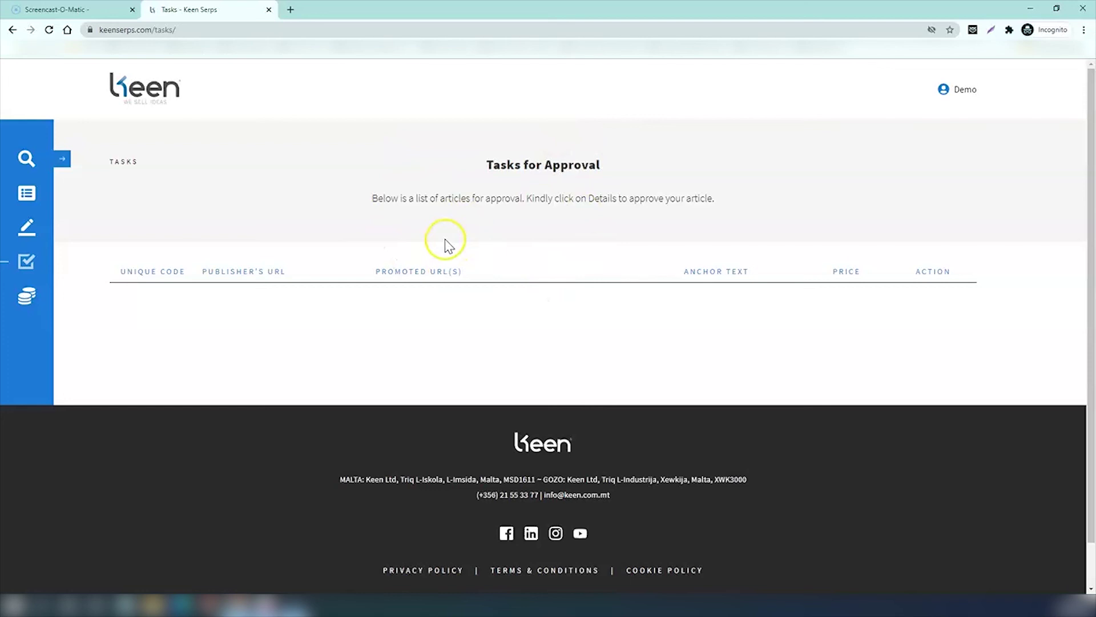
# - Confirm the €450 lakersnation.com NBA history order shows To Improve, then go to Invoices
pyautogui.click(45, 295)
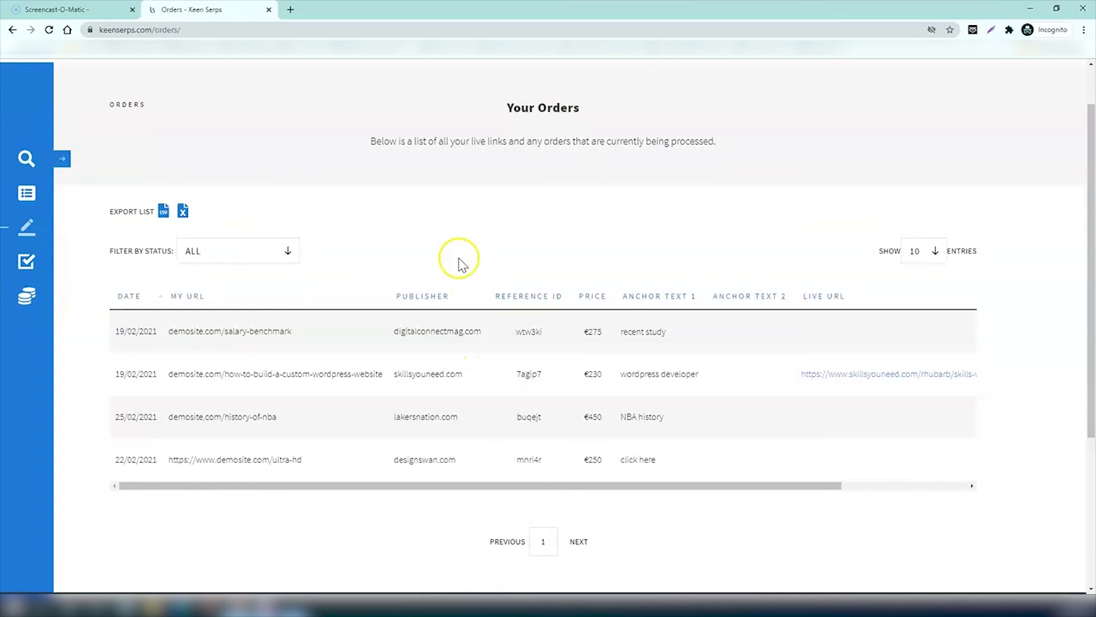
pyautogui.scroll(-2, 455, 258)
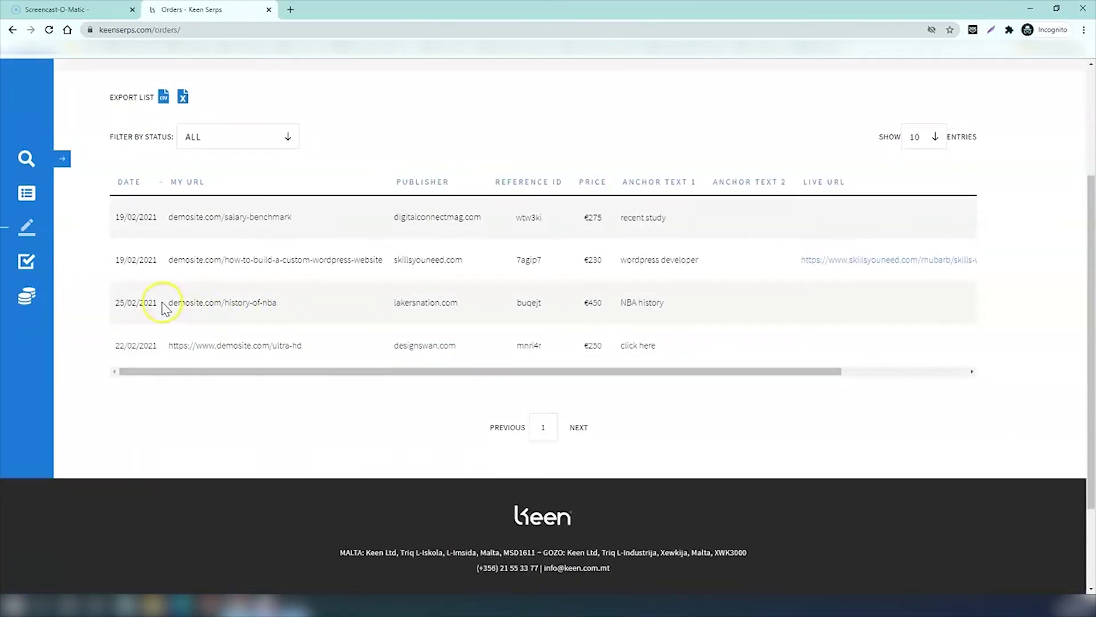
pyautogui.moveTo(165, 303); pyautogui.dragTo(316, 311)
pyautogui.moveTo(571, 371); pyautogui.dragTo(810, 382)
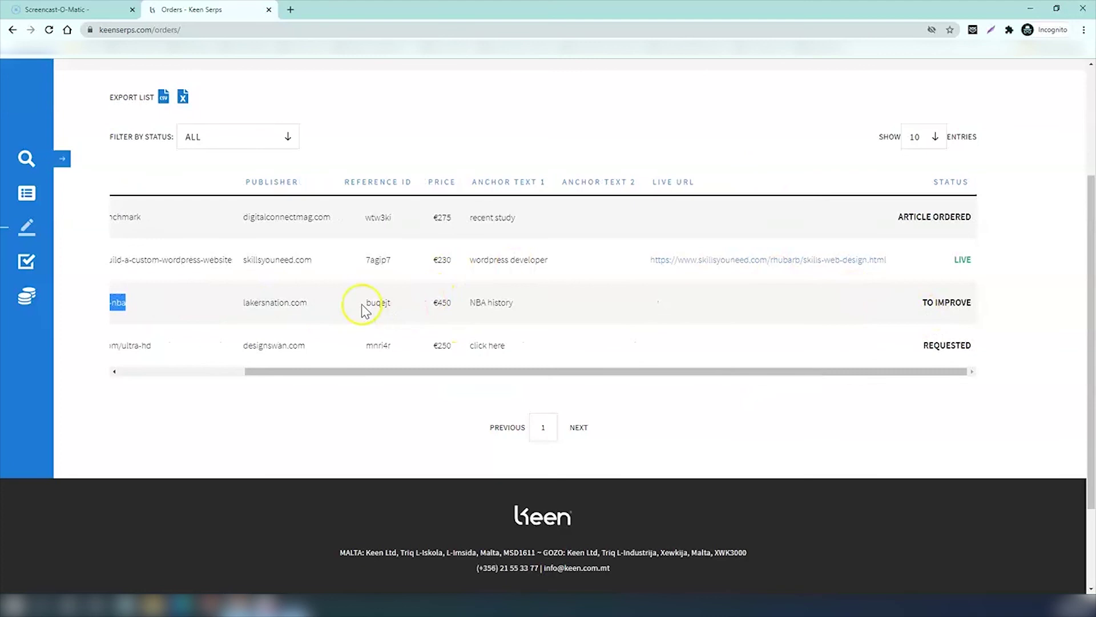
pyautogui.scroll(1, 364, 310)
pyautogui.moveTo(37, 356)
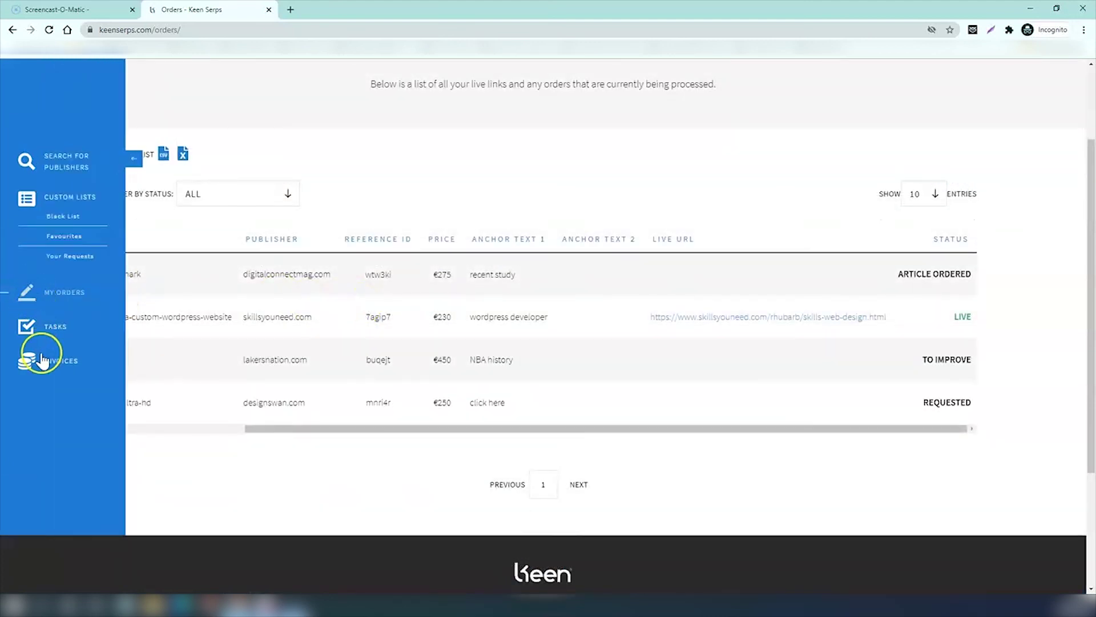
pyautogui.click(71, 362)
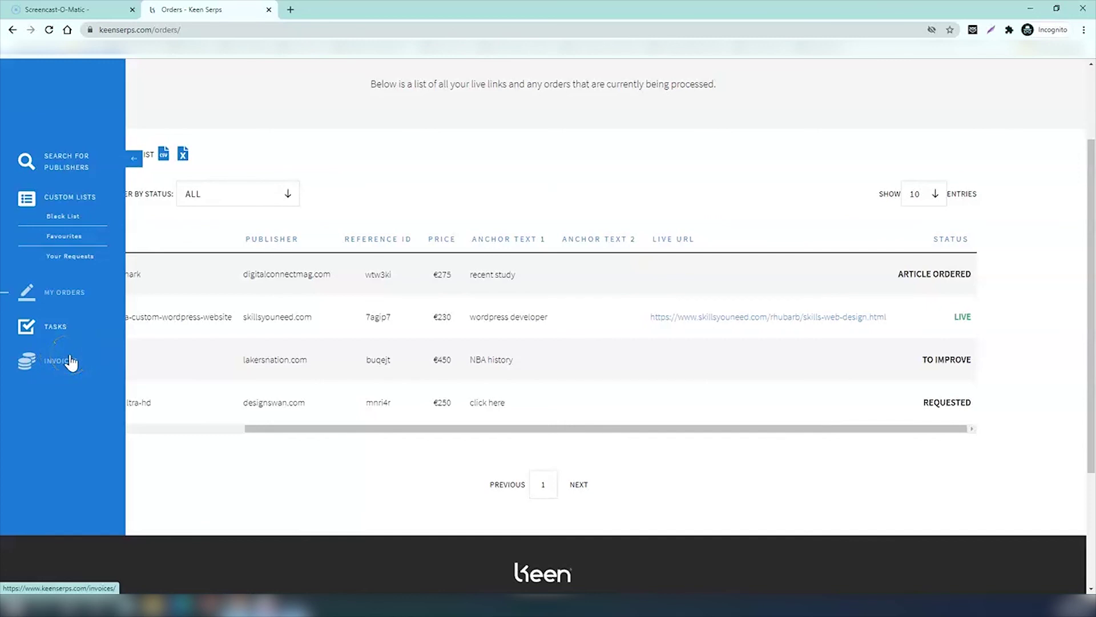